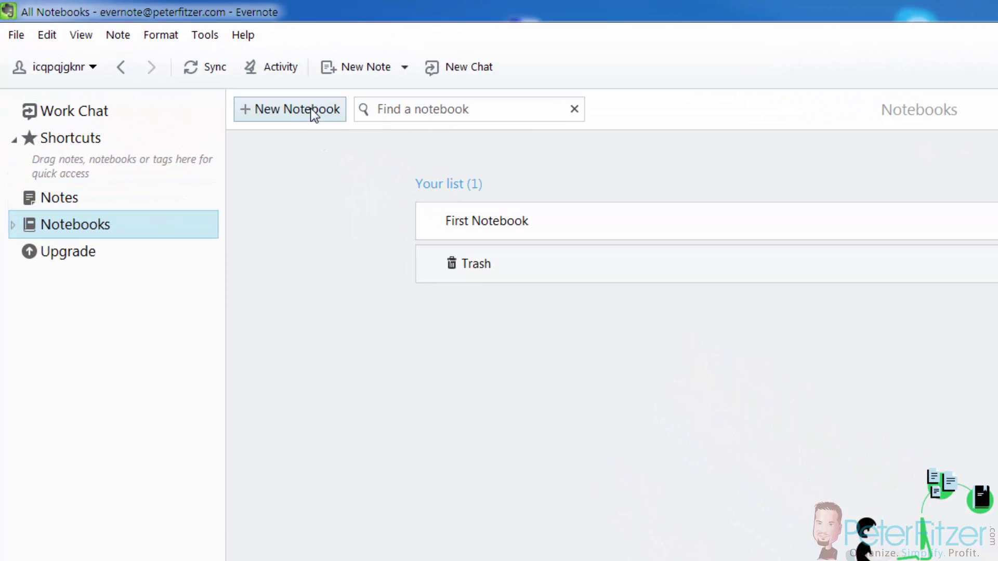
# - Create the Niche Research and On Deck notebooks
pyautogui.click(312, 110)
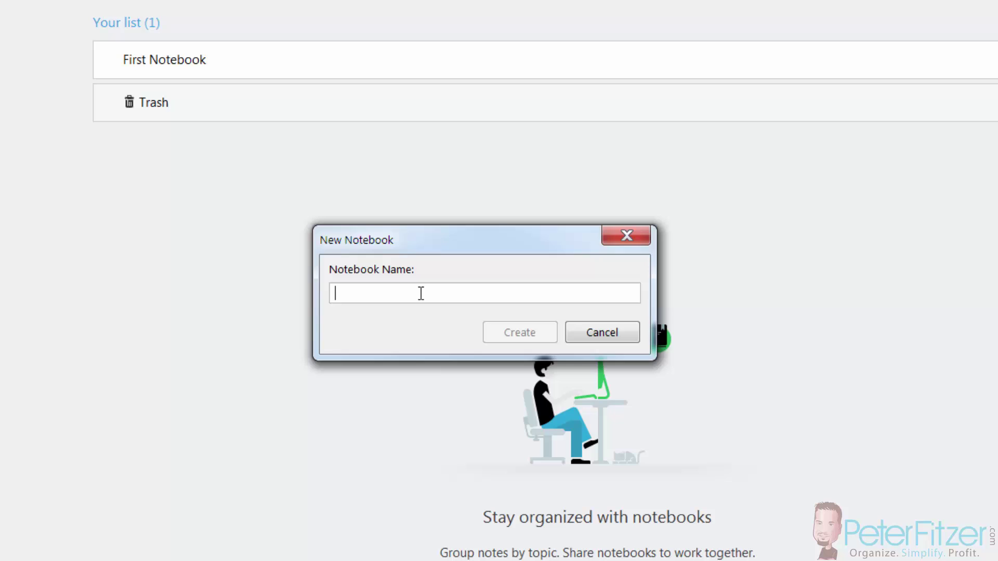
pyautogui.write('Niche ')
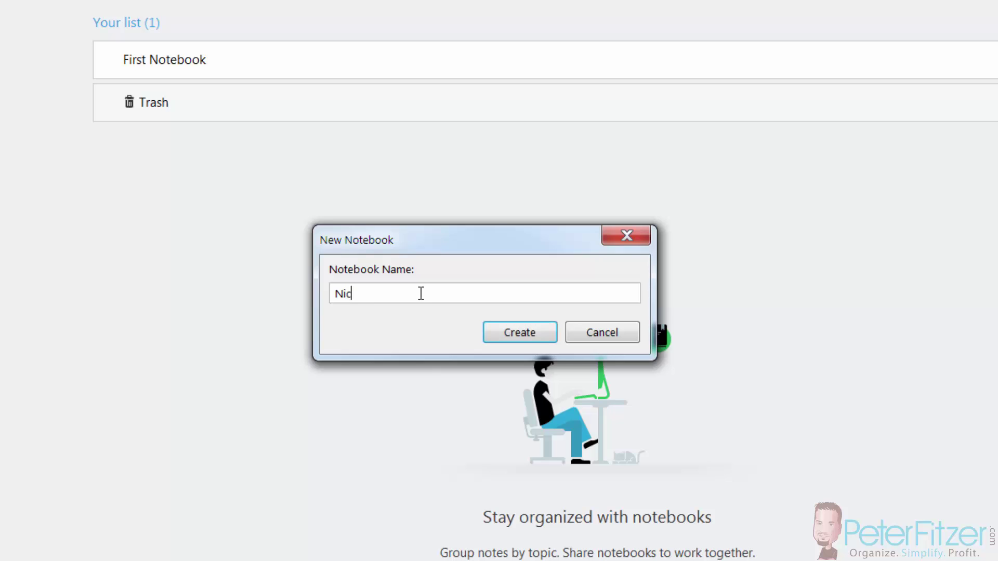
pyautogui.write('Research')
pyautogui.click(529, 336)
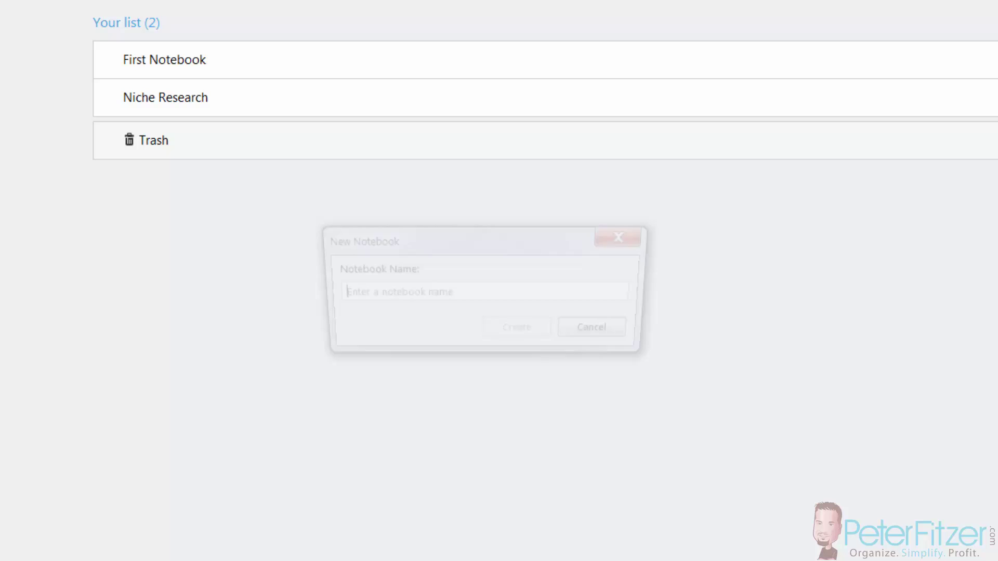
pyautogui.click(369, 294)
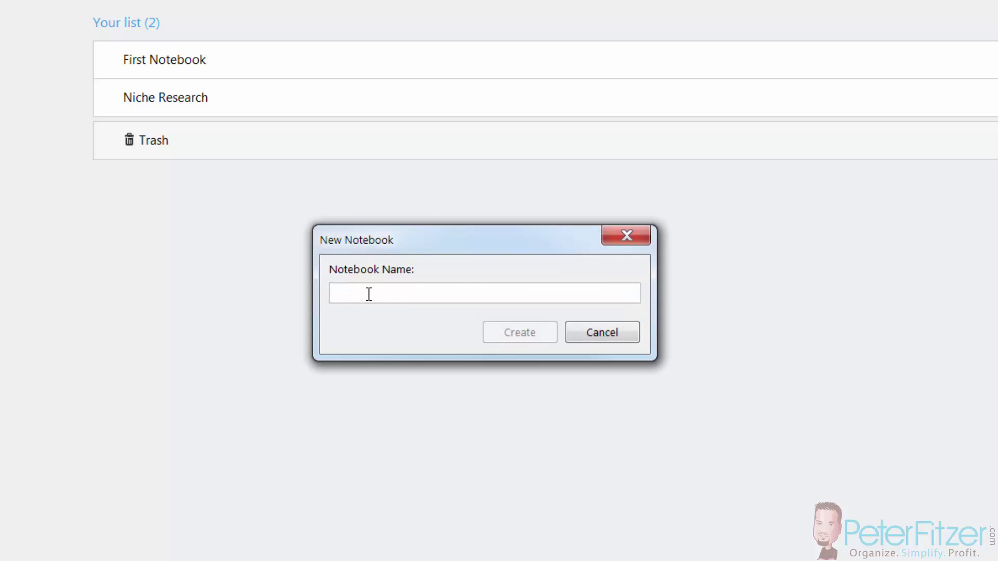
pyautogui.write('On ')
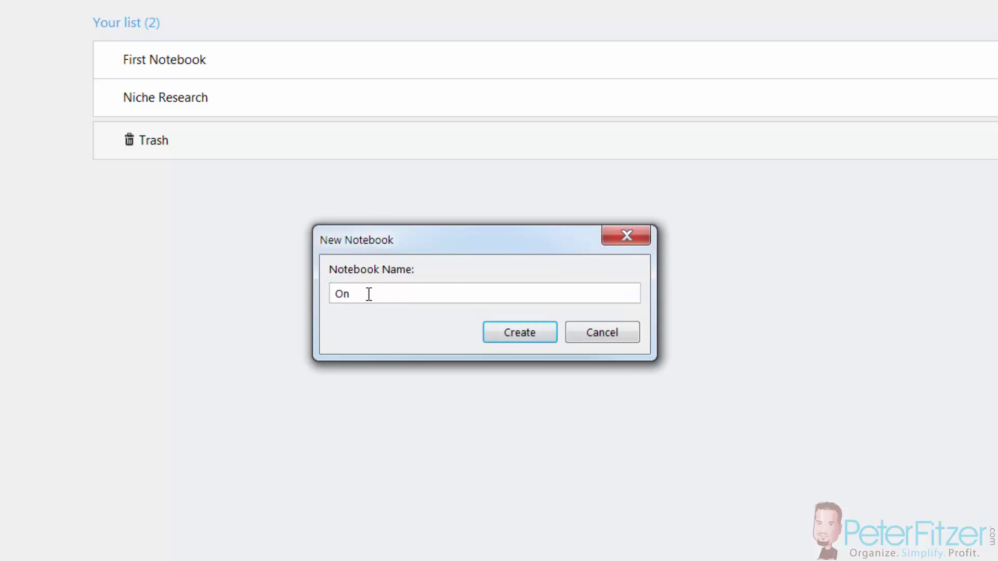
pyautogui.write('Deck')
pyautogui.press('Return')
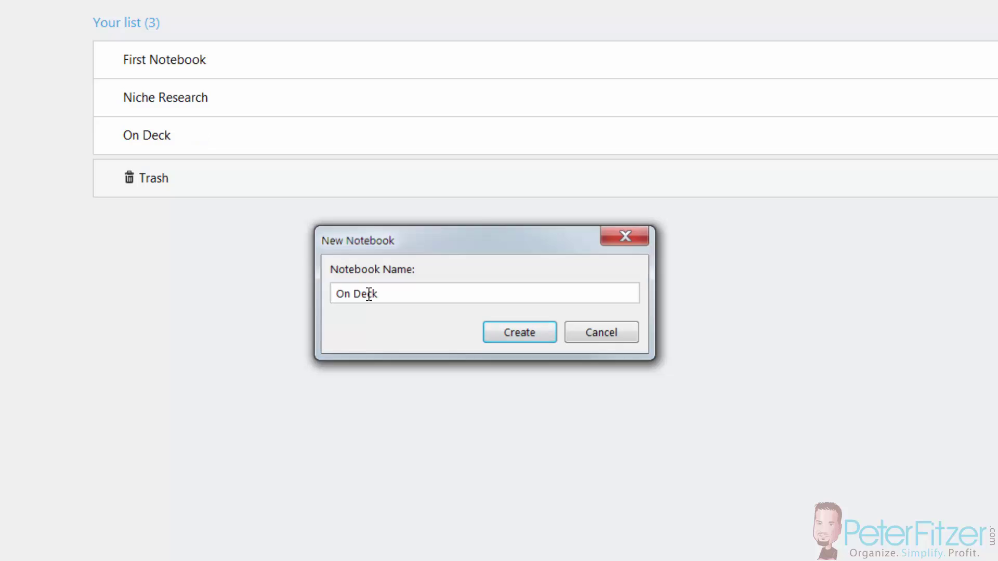
# - Create the Running and Completed notebooks using Ctrl+Shift+N
pyautogui.hotkey('ctrl', 'shift', 'n')
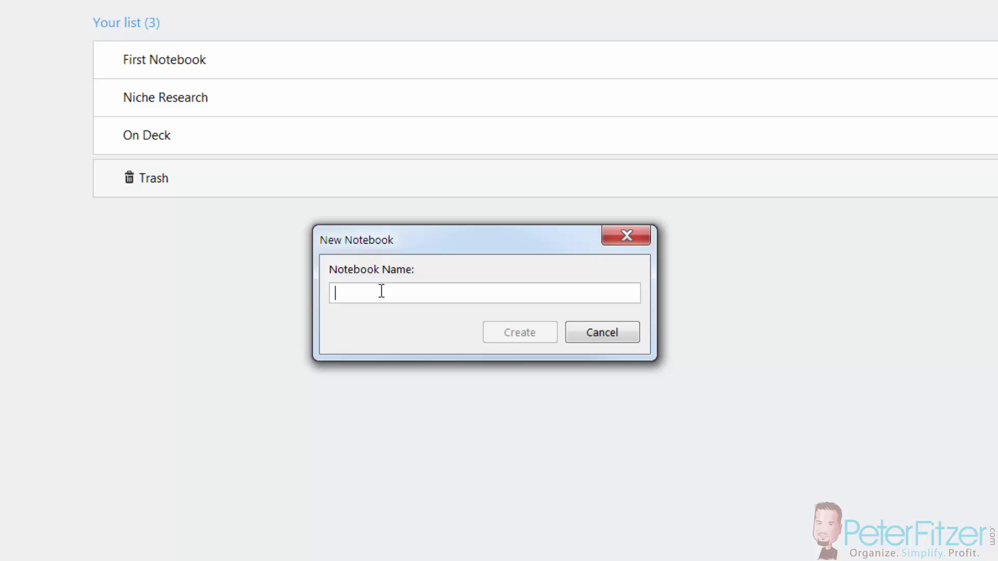
pyautogui.write('Running')
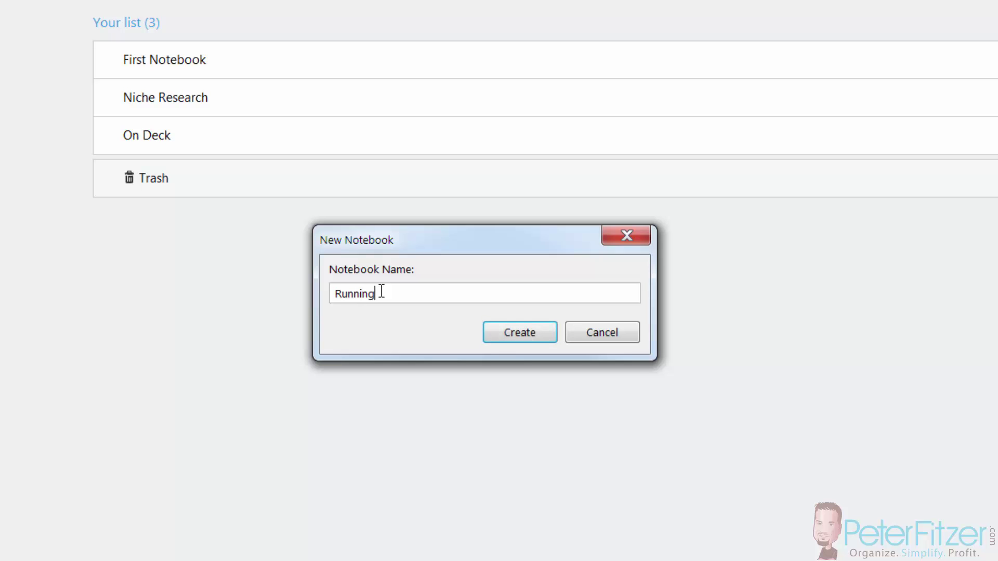
pyautogui.press('Return')
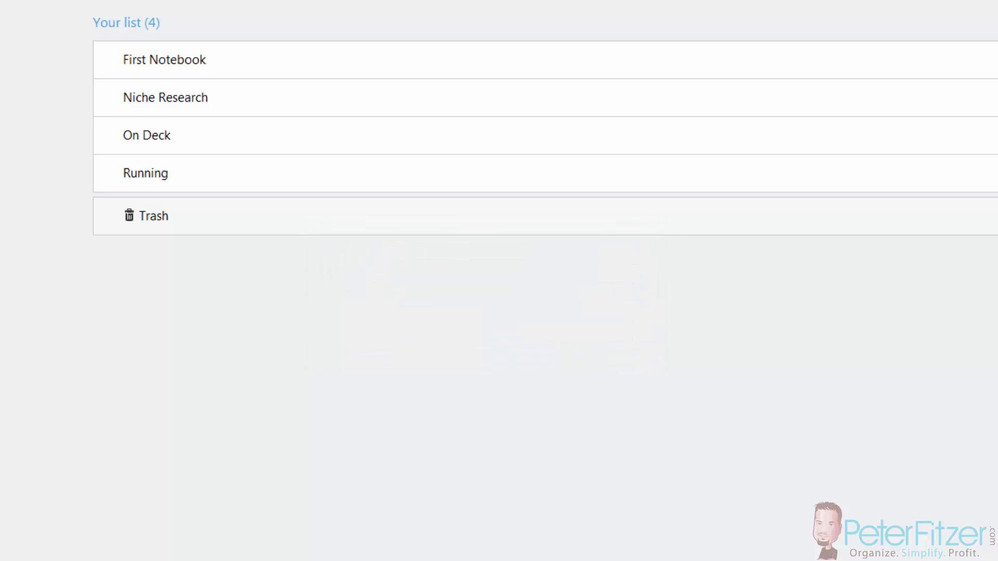
pyautogui.hotkey('ctrl', 'shift', 'n')
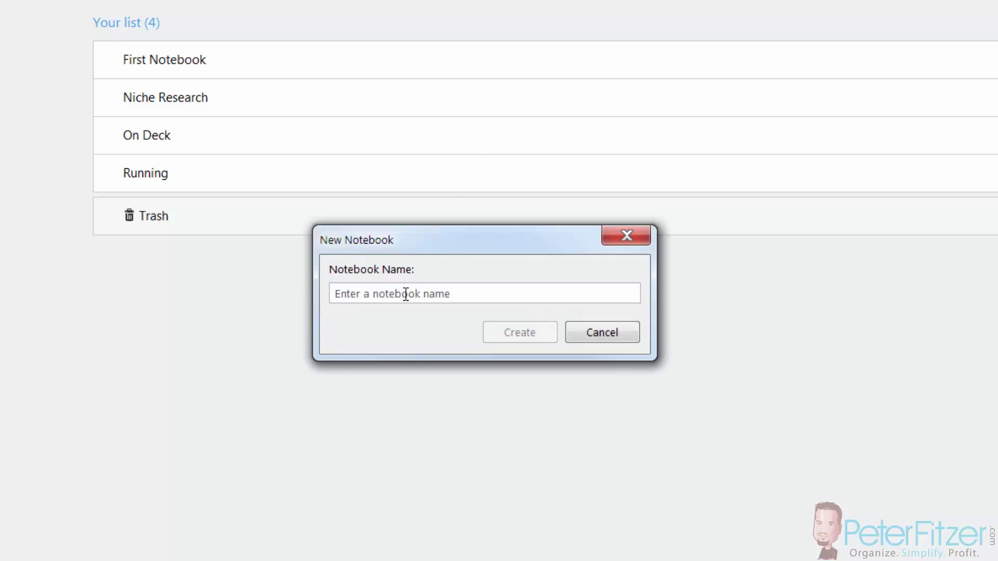
pyautogui.write('Completed')
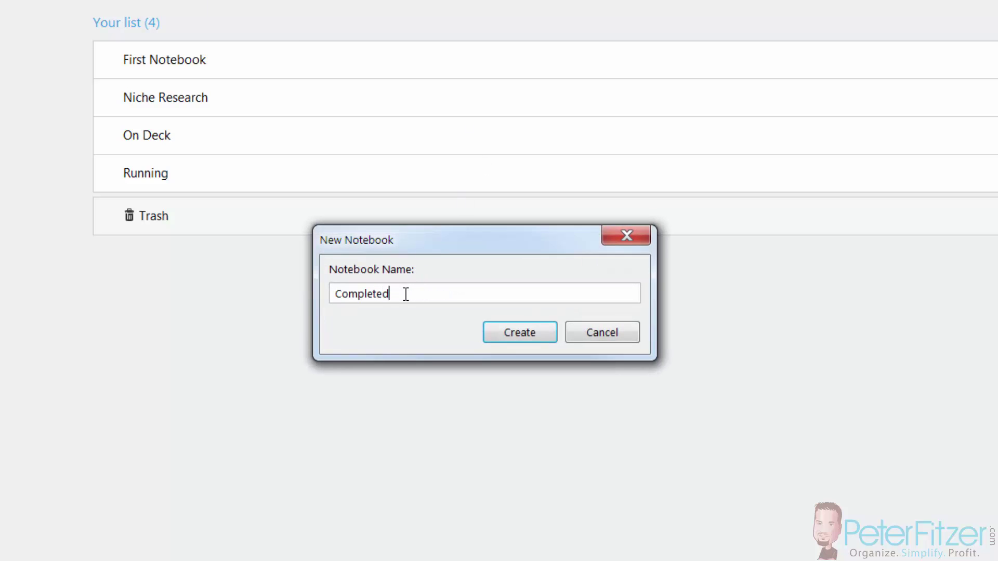
pyautogui.press('Return')
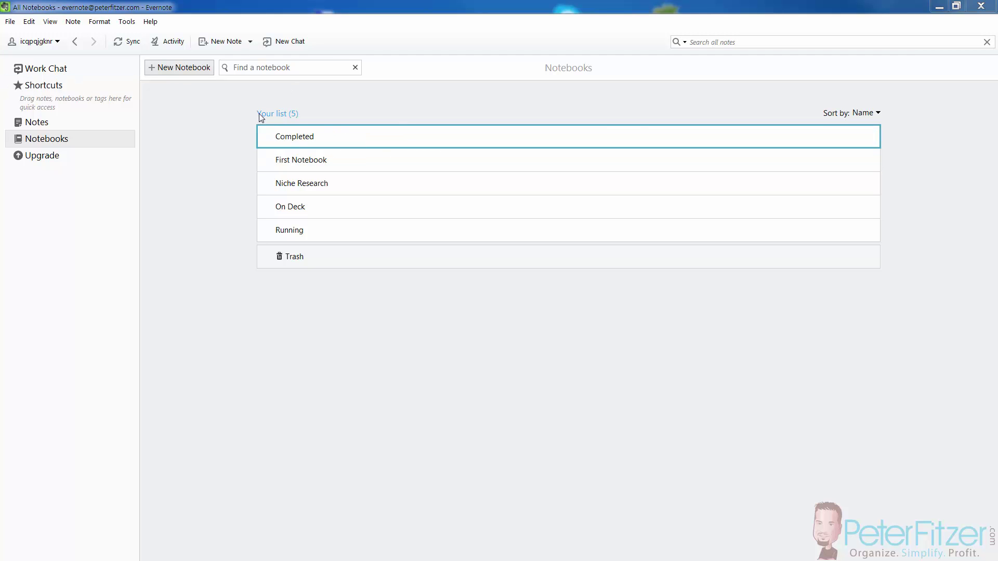
# - Form Notebook Stack by dropping Completed onto First Notebook
pyautogui.moveTo(274, 136); pyautogui.dragTo(321, 157)
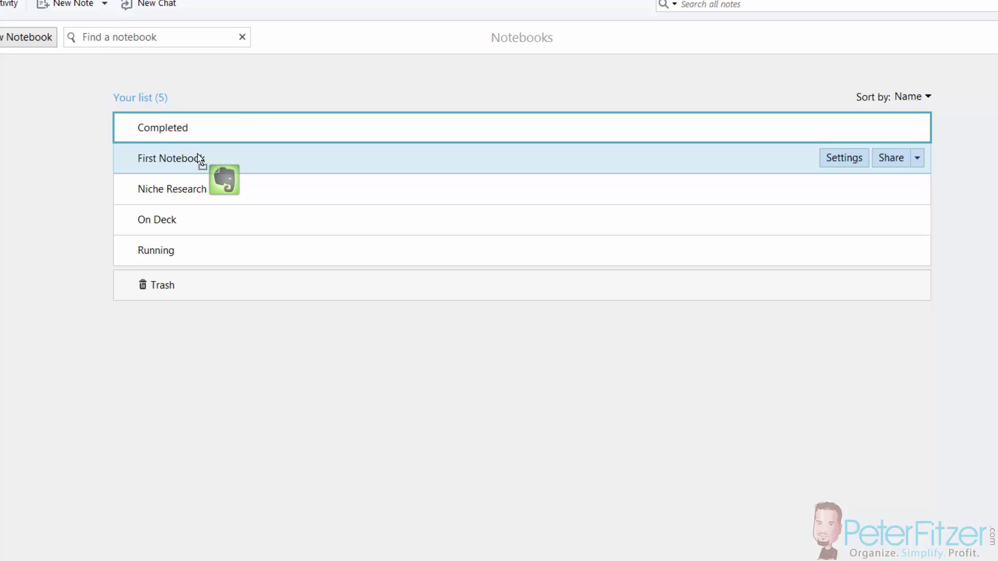
pyautogui.moveTo(199, 157); pyautogui.dragTo(184, 157)
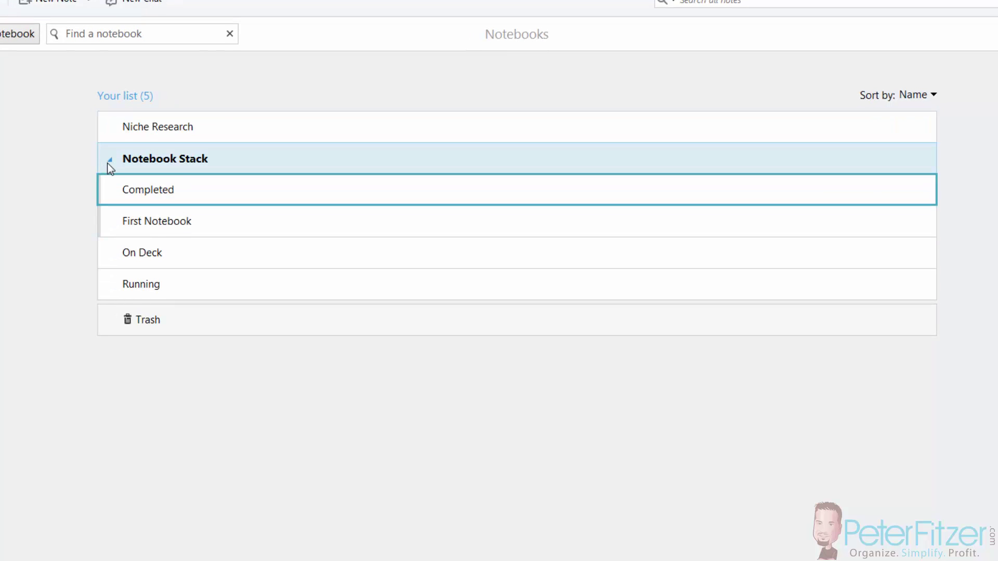
pyautogui.click(109, 159)
pyautogui.click(109, 158)
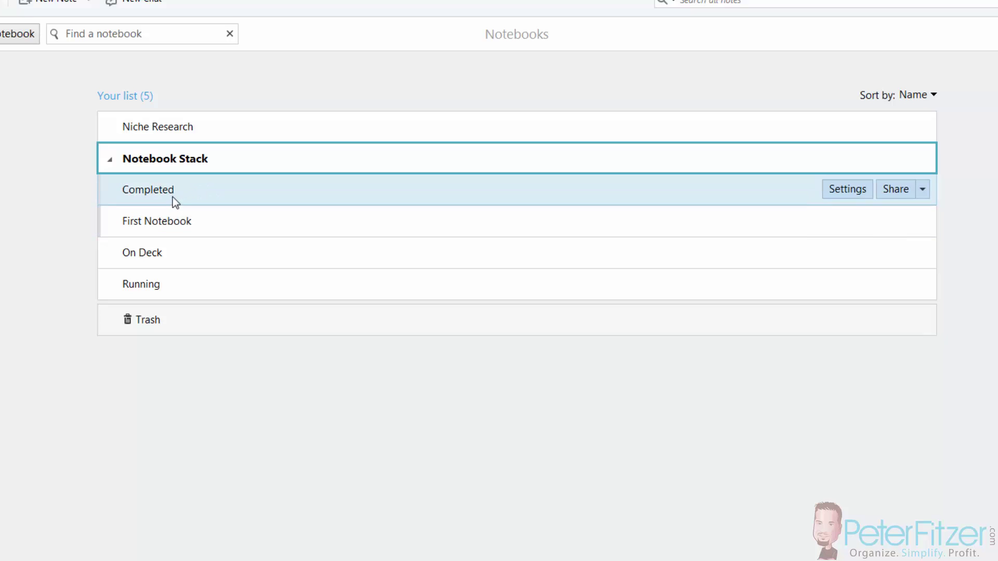
# - Add Niche Research, On Deck and Running to Notebook Stack
pyautogui.moveTo(143, 129); pyautogui.dragTo(167, 222)
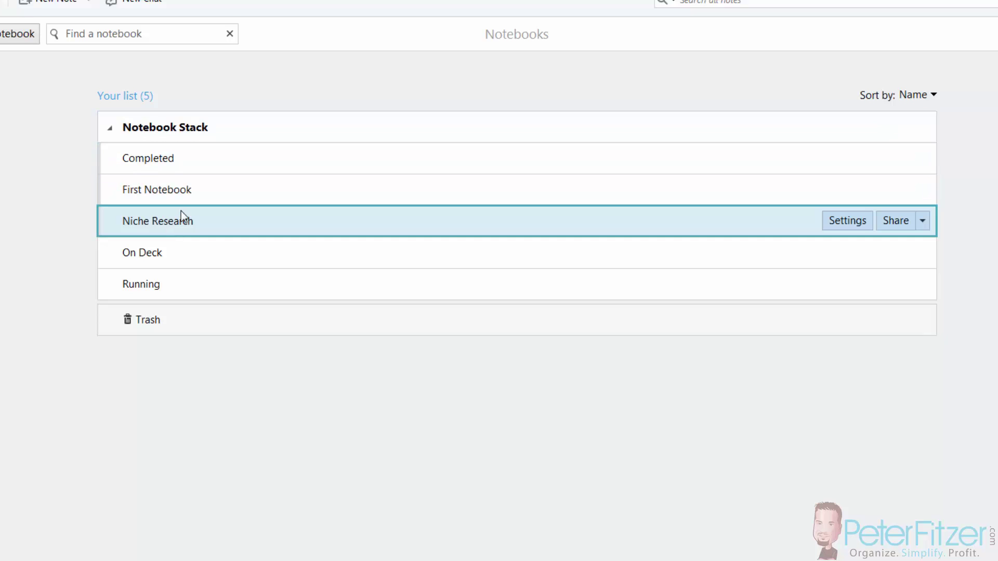
pyautogui.moveTo(142, 229); pyautogui.dragTo(151, 125)
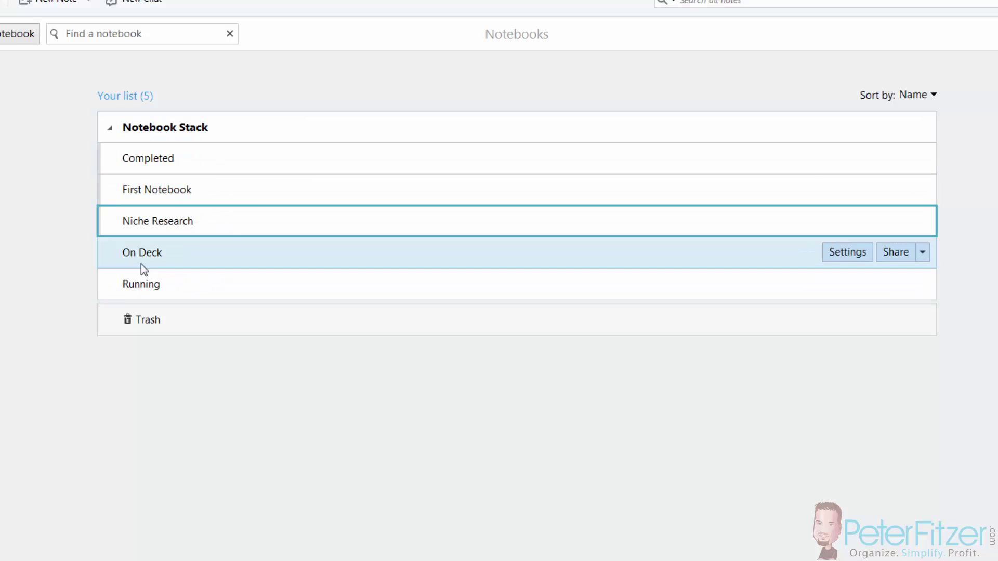
pyautogui.moveTo(139, 260); pyautogui.dragTo(158, 135)
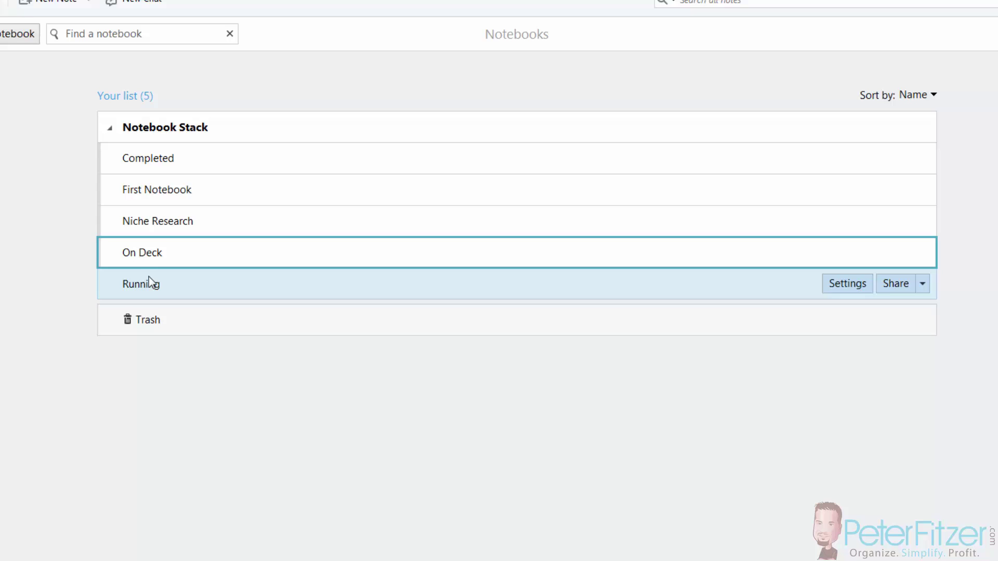
pyautogui.moveTo(149, 276); pyautogui.dragTo(117, 140)
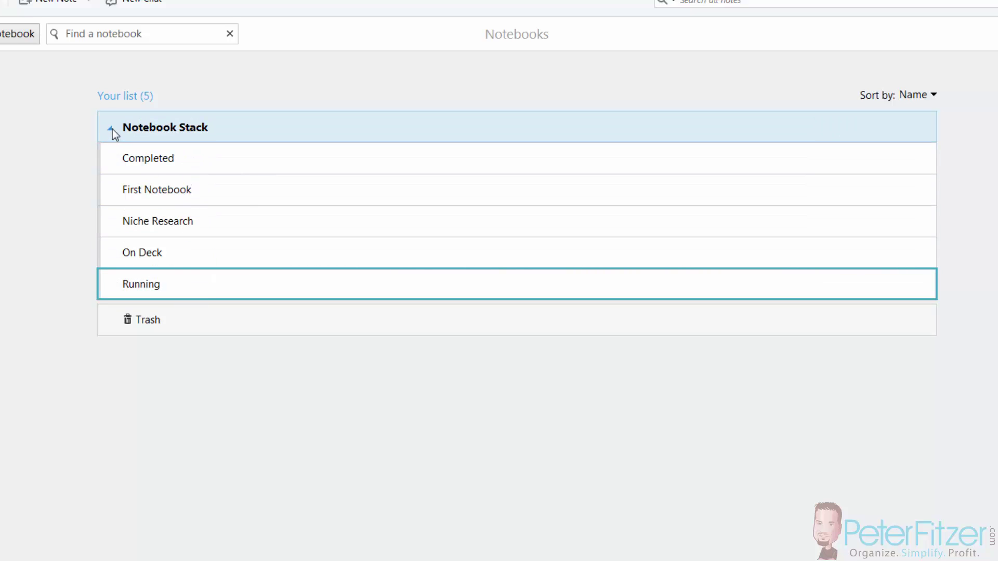
pyautogui.click(112, 129)
pyautogui.click(108, 129)
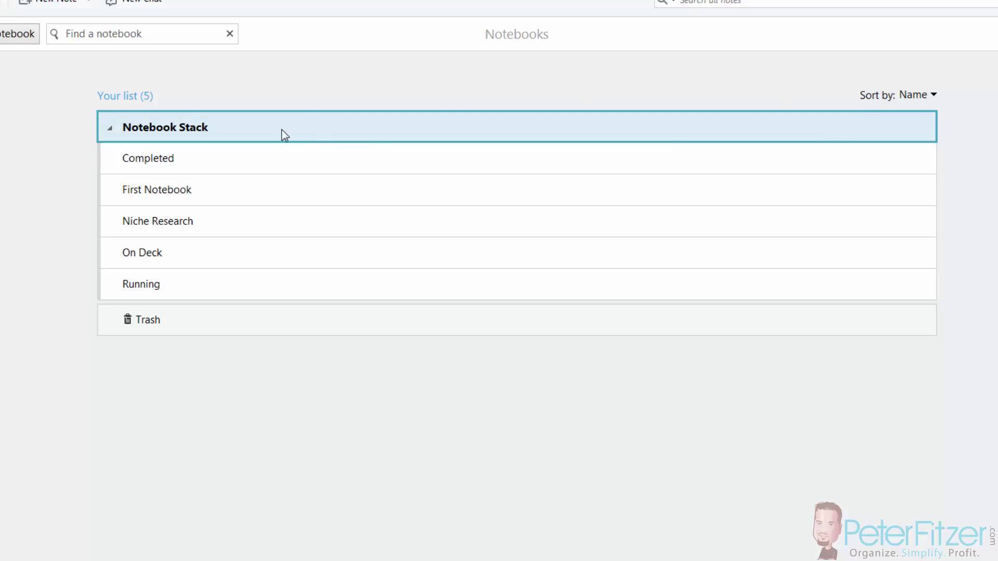
# - Rename Notebook Stack to 'Tshirt Research'
pyautogui.click(194, 130)
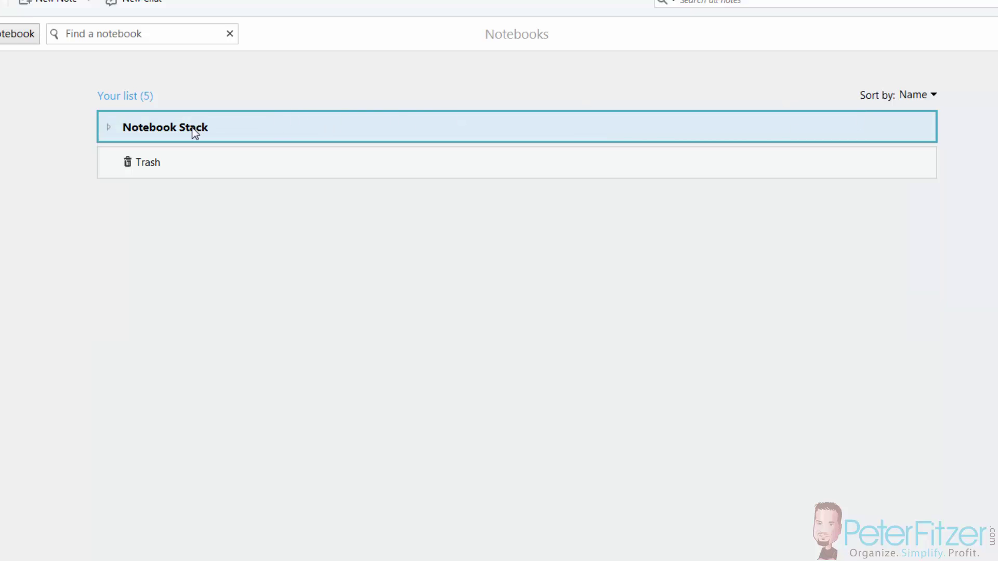
pyautogui.click(194, 130)
pyautogui.rightClick(196, 129)
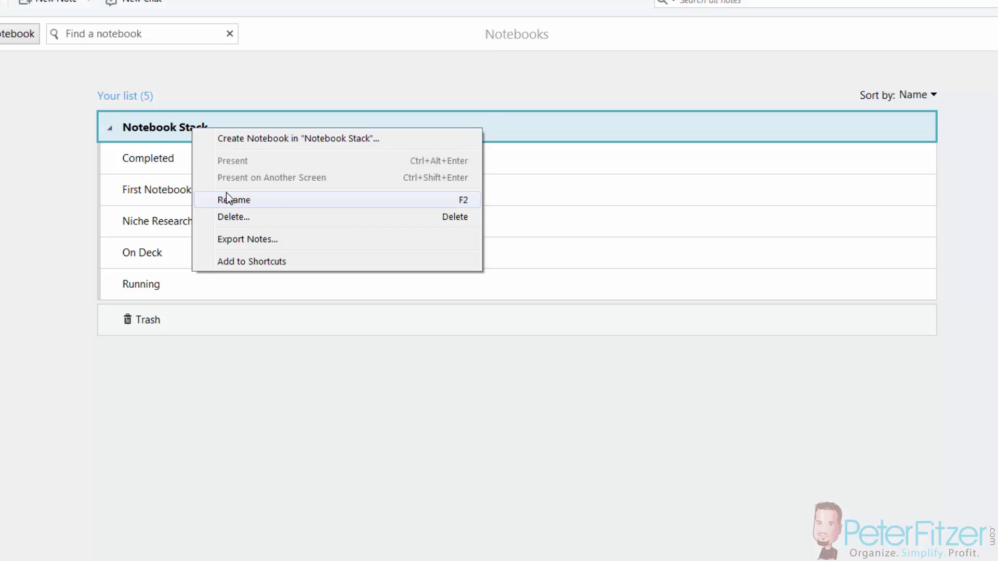
pyautogui.rightClick(153, 141)
pyautogui.click(204, 214)
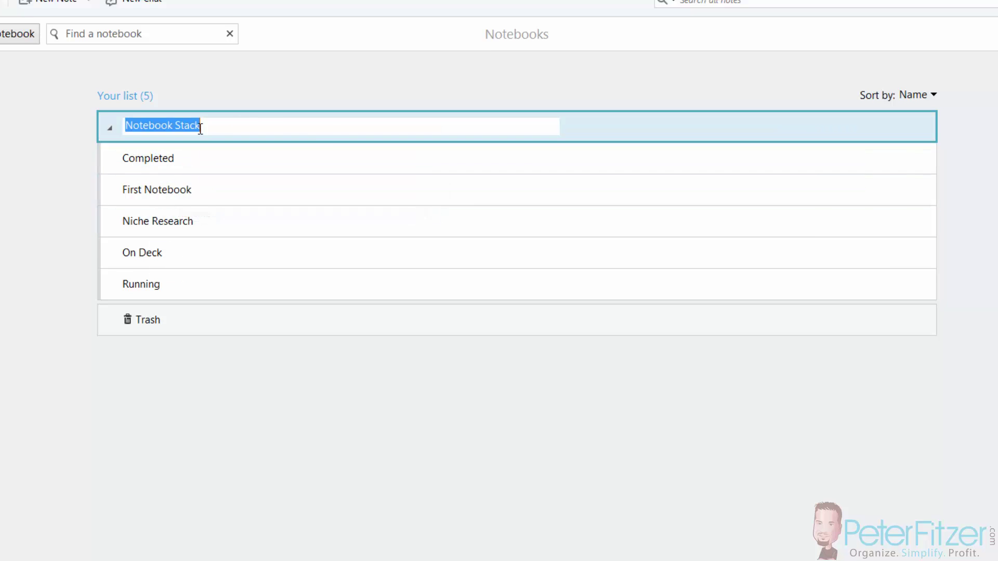
pyautogui.write('T')
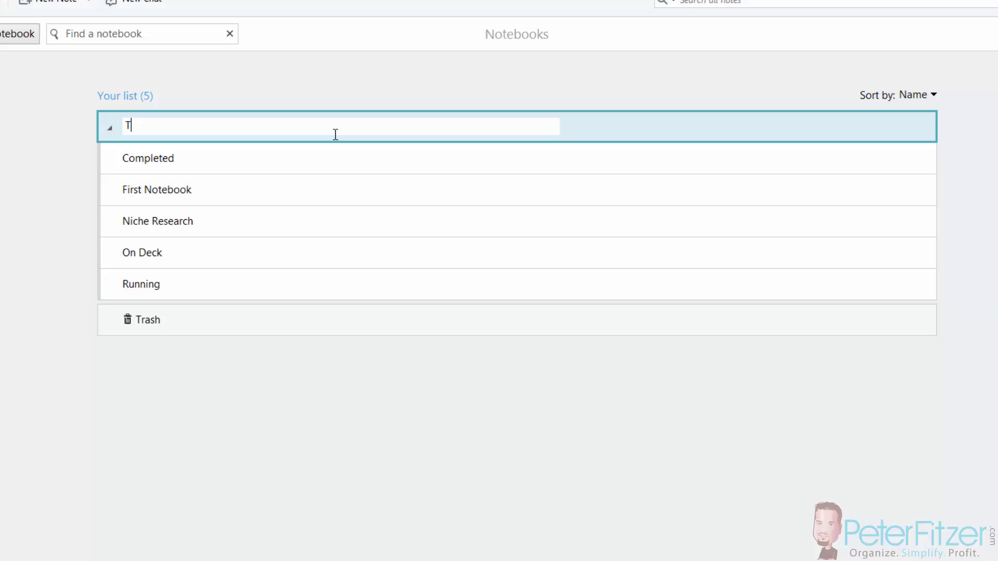
pyautogui.write('shirt Research')
pyautogui.press('Return')
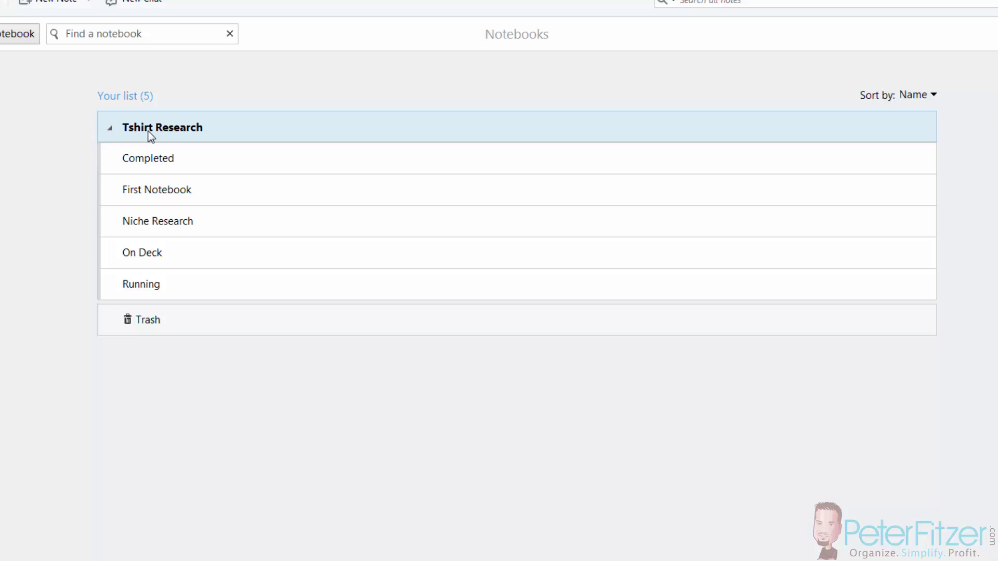
# - Add the Tshirt Research stack to Shortcuts and check its notebooks there
pyautogui.rightClick(148, 131)
pyautogui.click(131, 130)
pyautogui.rightClick(161, 132)
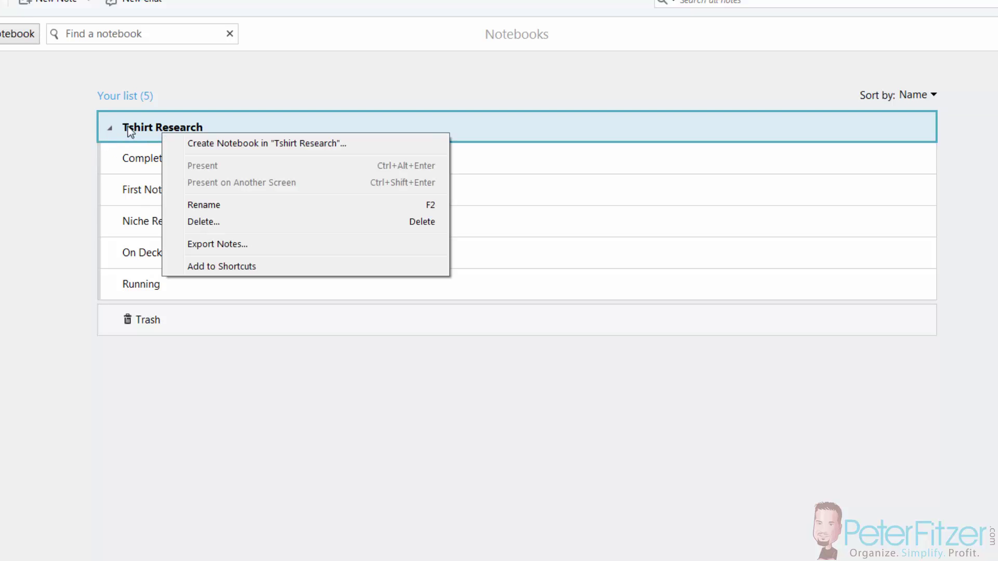
pyautogui.click(136, 131)
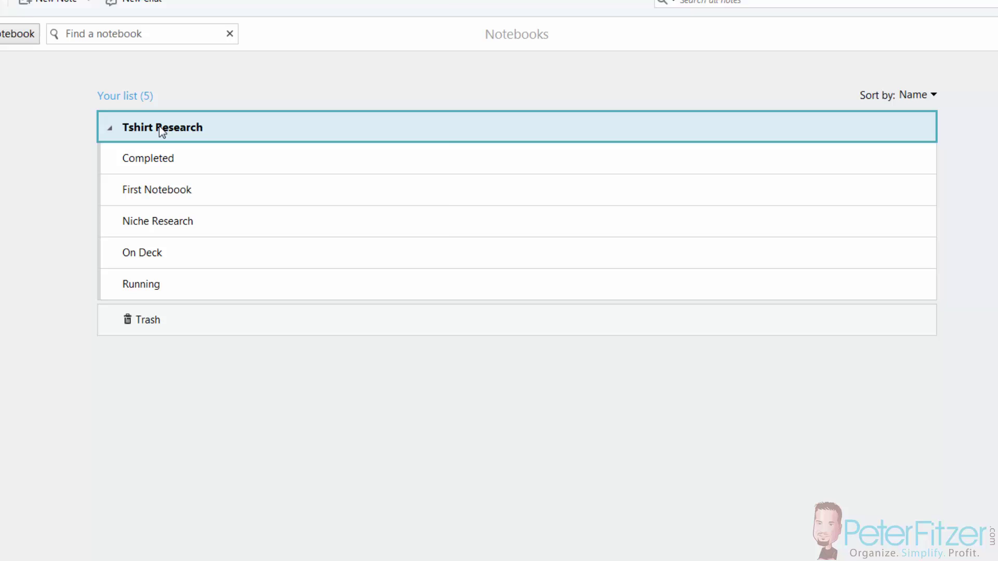
pyautogui.rightClick(160, 131)
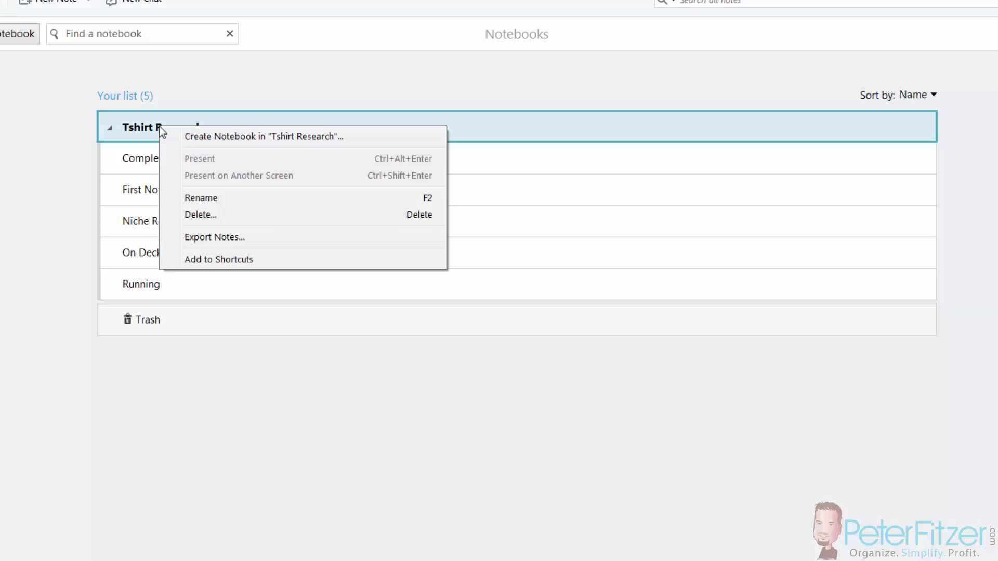
pyautogui.click(217, 263)
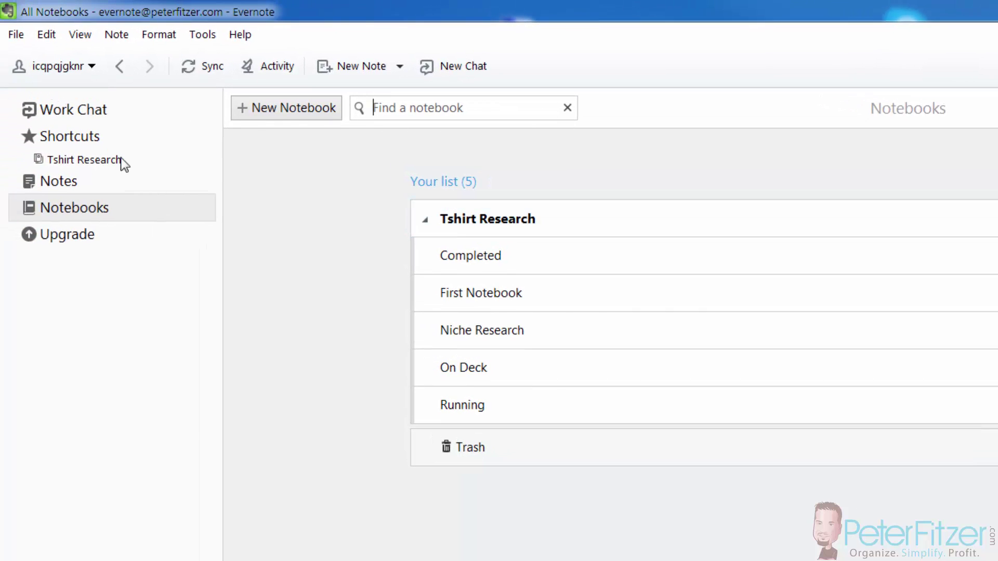
pyautogui.click(78, 136)
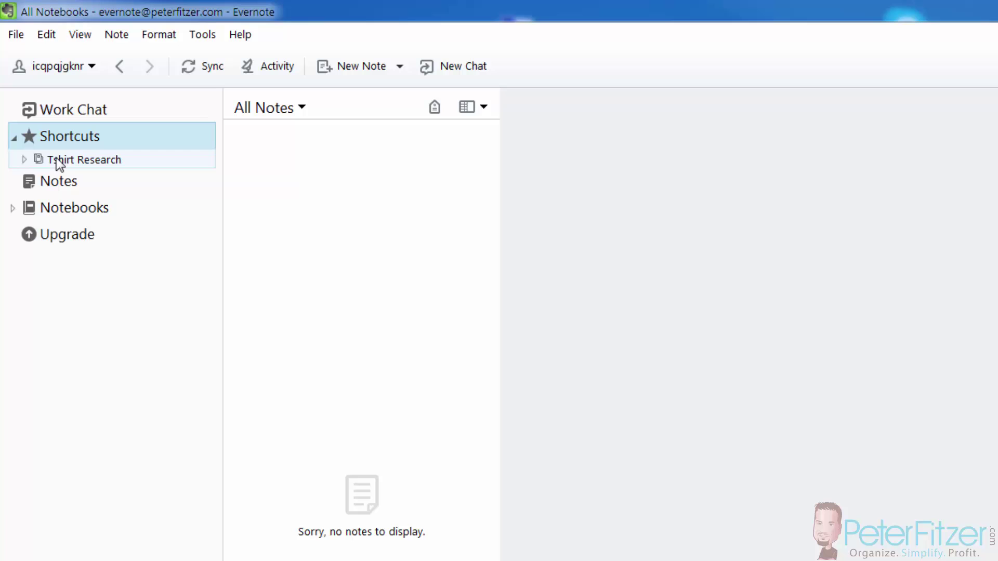
pyautogui.click(24, 160)
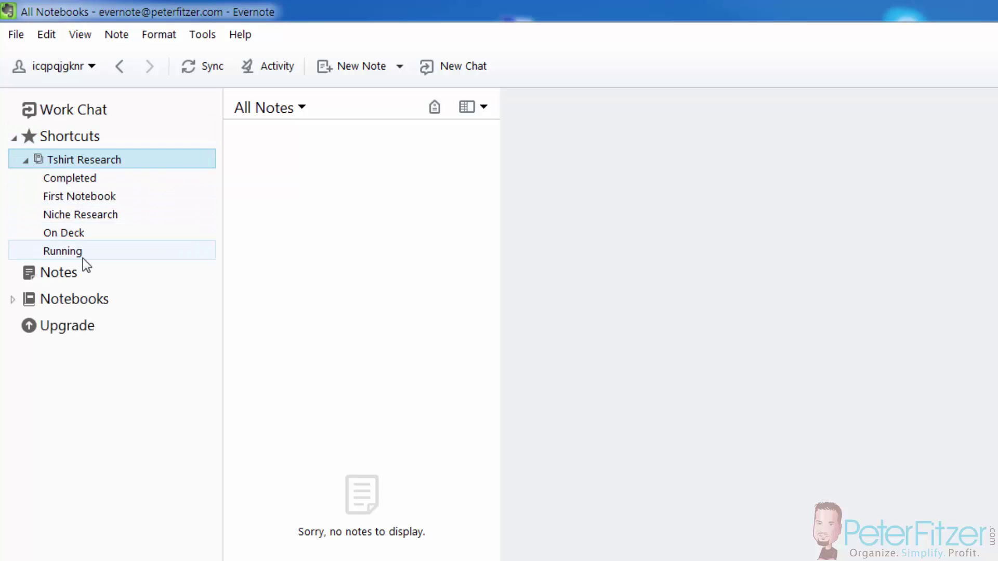
pyautogui.click(62, 299)
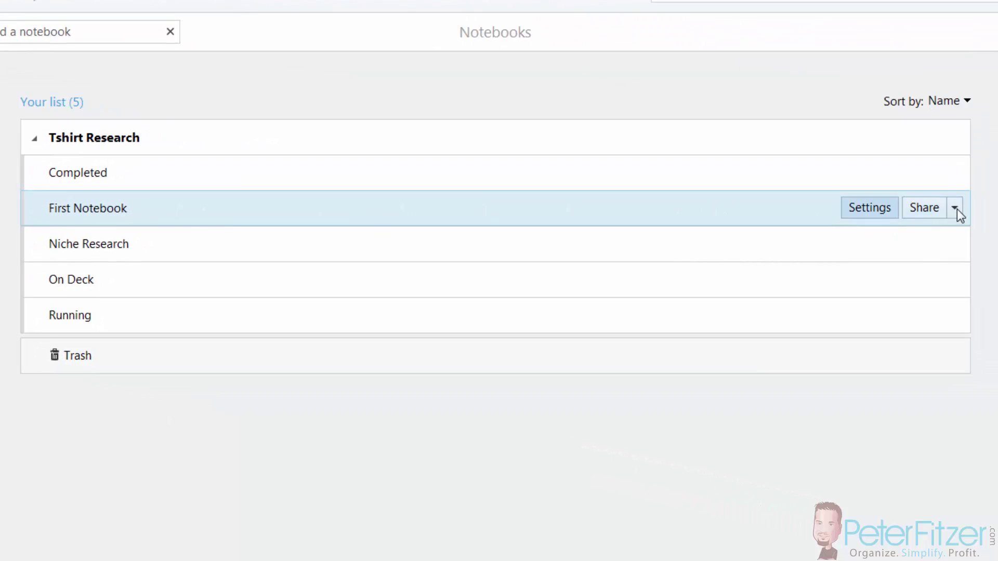
# - Delete First Notebook
pyautogui.click(955, 208)
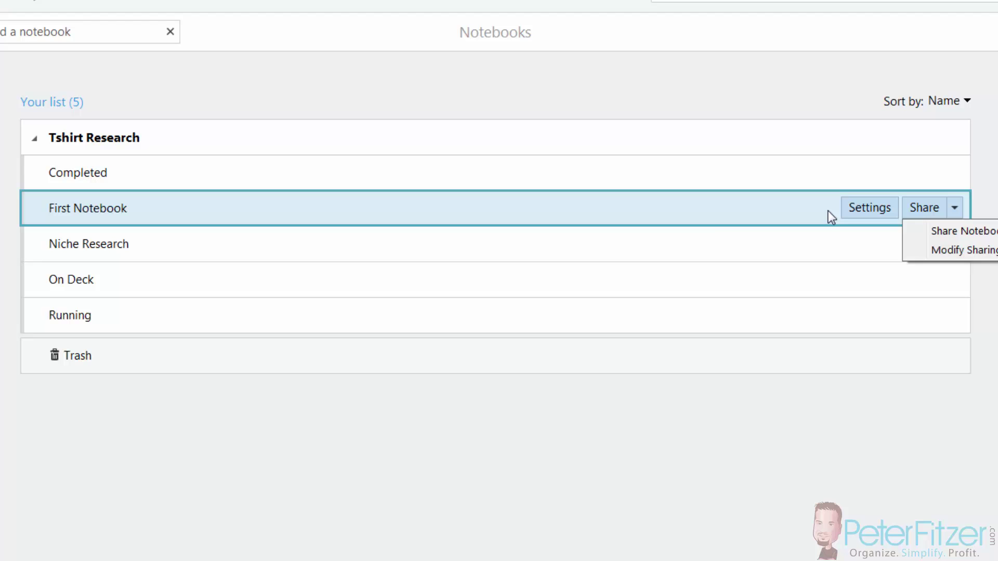
pyautogui.rightClick(713, 216)
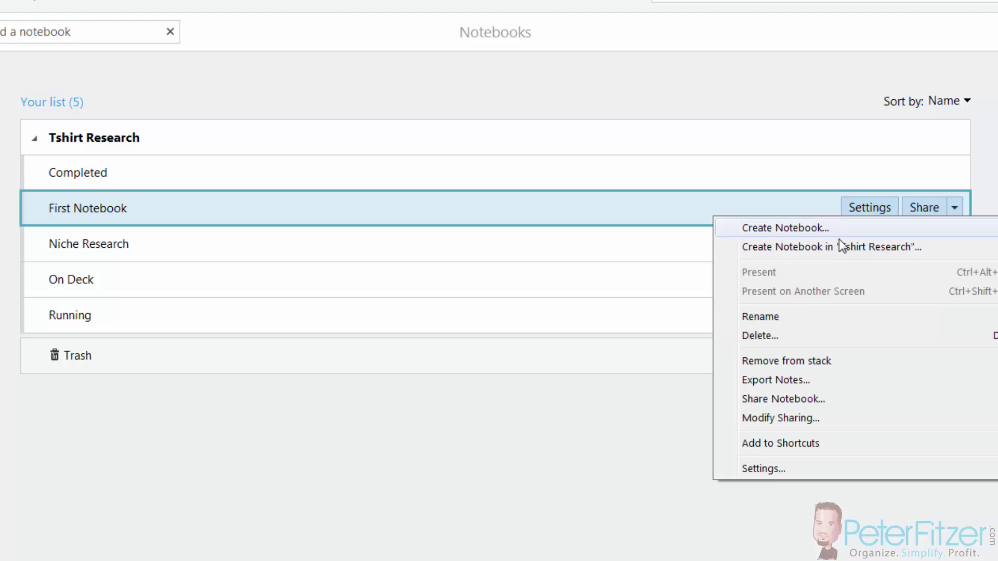
pyautogui.click(767, 336)
pyautogui.click(441, 427)
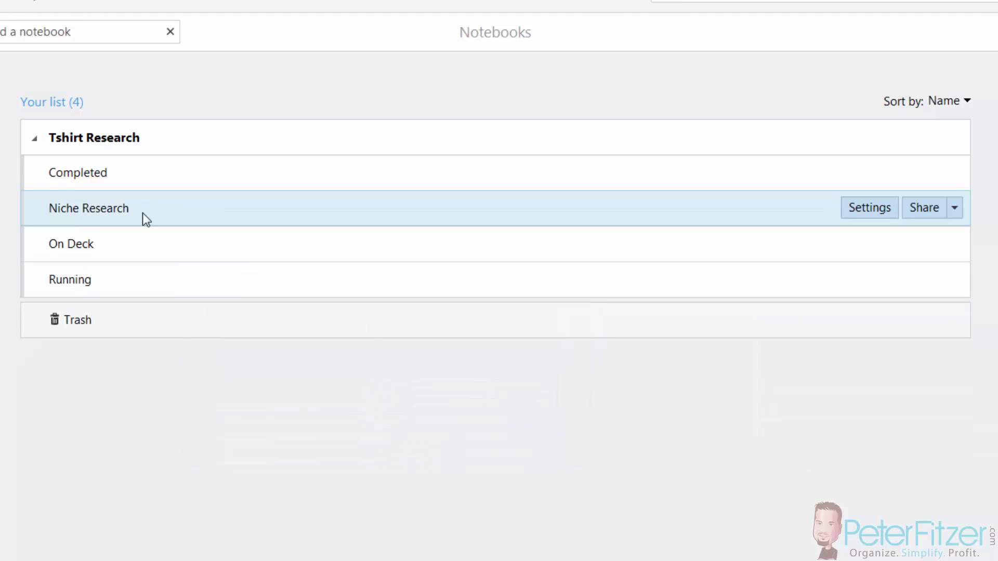
# - Rename Niche Research to '1) Niche Research' and On Deck to '2) On Deck'
pyautogui.rightClick(718, 202)
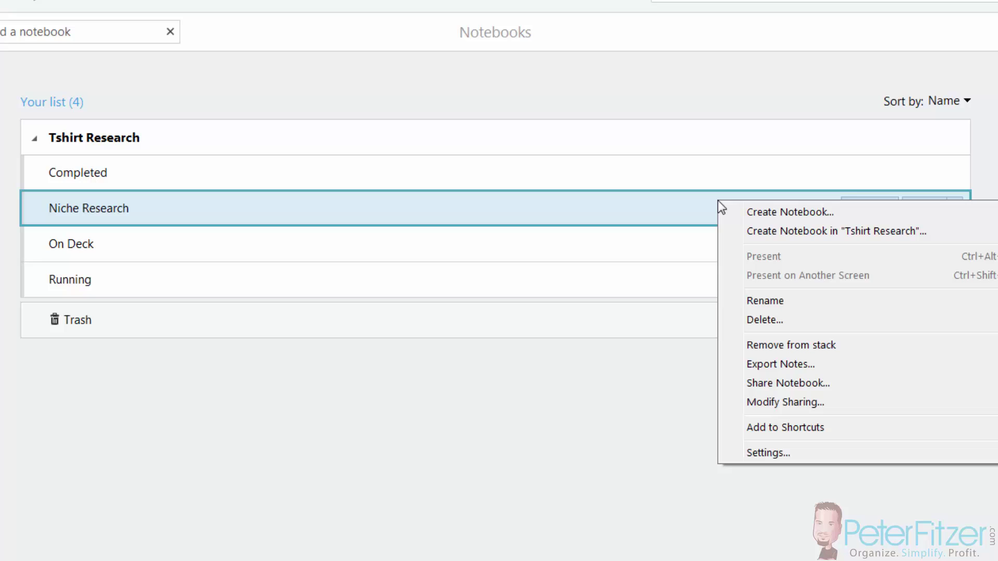
pyautogui.click(775, 300)
pyautogui.click(52, 208)
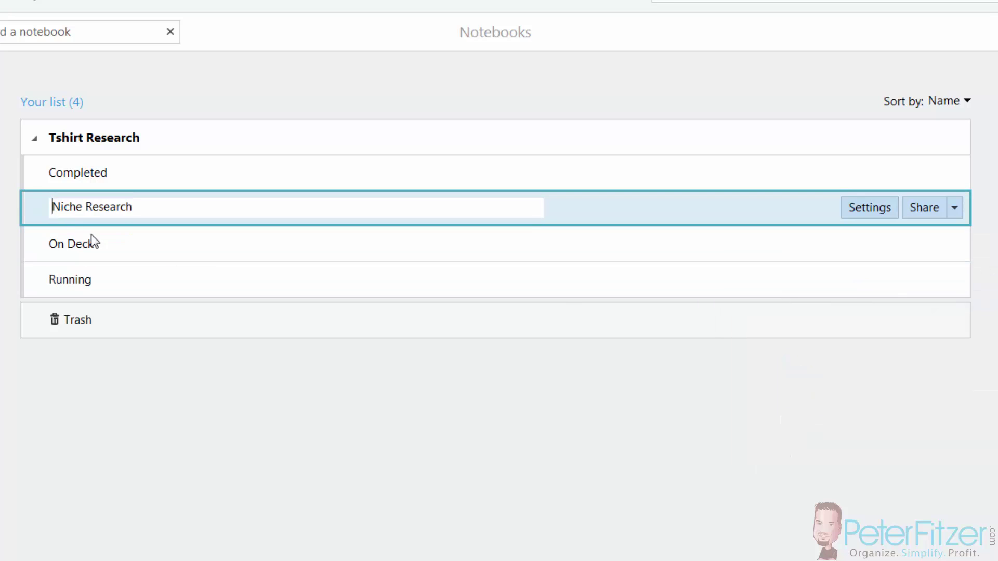
pyautogui.write('1')
pyautogui.press('Left')
pyautogui.write(')')
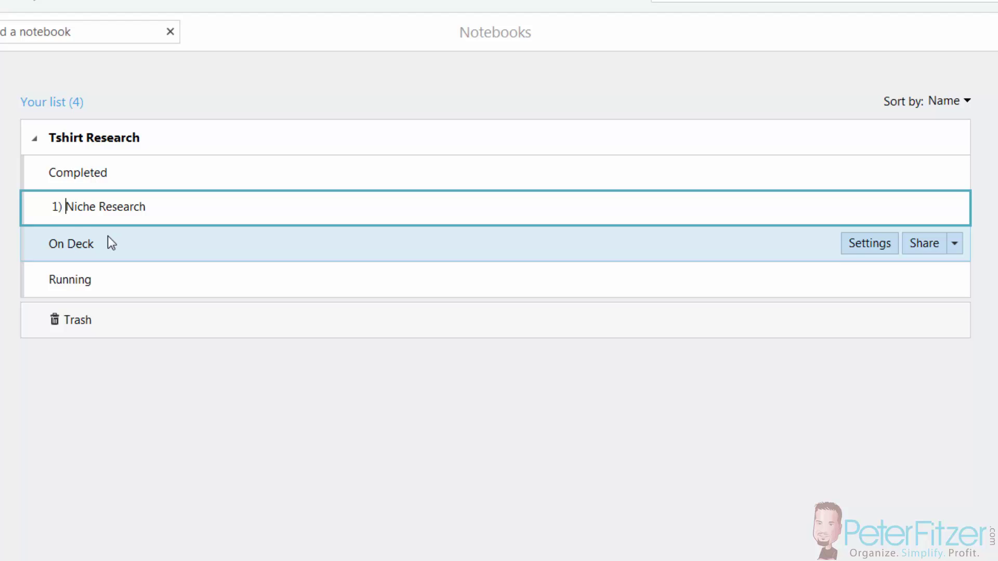
pyautogui.press('Return')
pyautogui.click(89, 242)
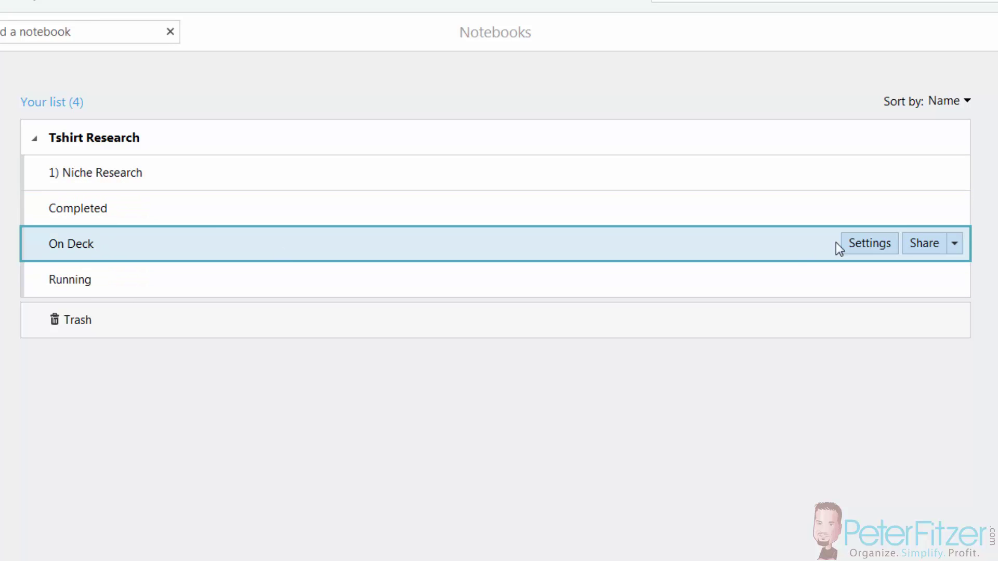
pyautogui.press('F2')
pyautogui.press('Home')
pyautogui.write('2)')
pyautogui.press('Return')
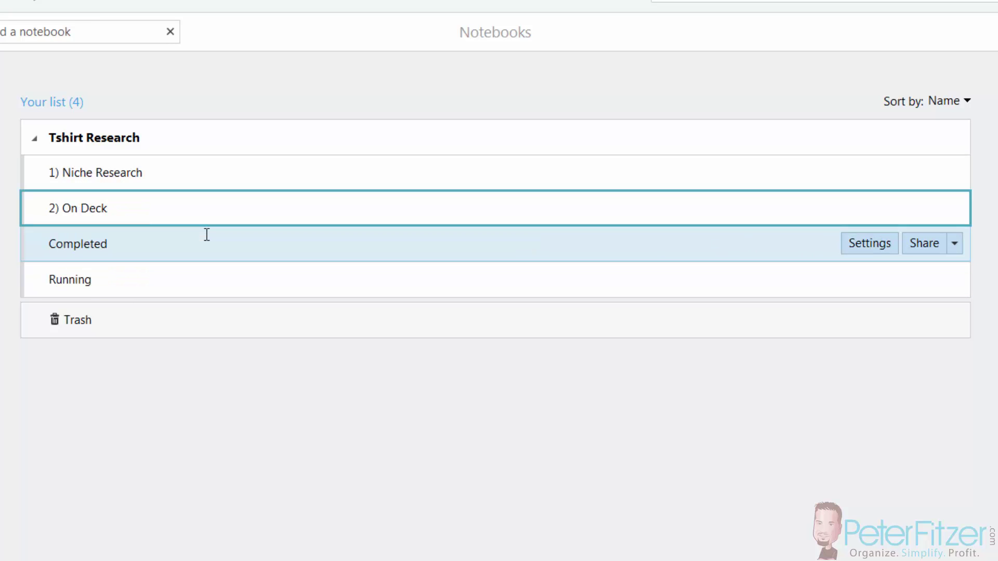
# - Rename Running to '3) Running' and Completed to '4) Completed'
pyautogui.click(135, 280)
pyautogui.press('F2')
pyautogui.press('Home')
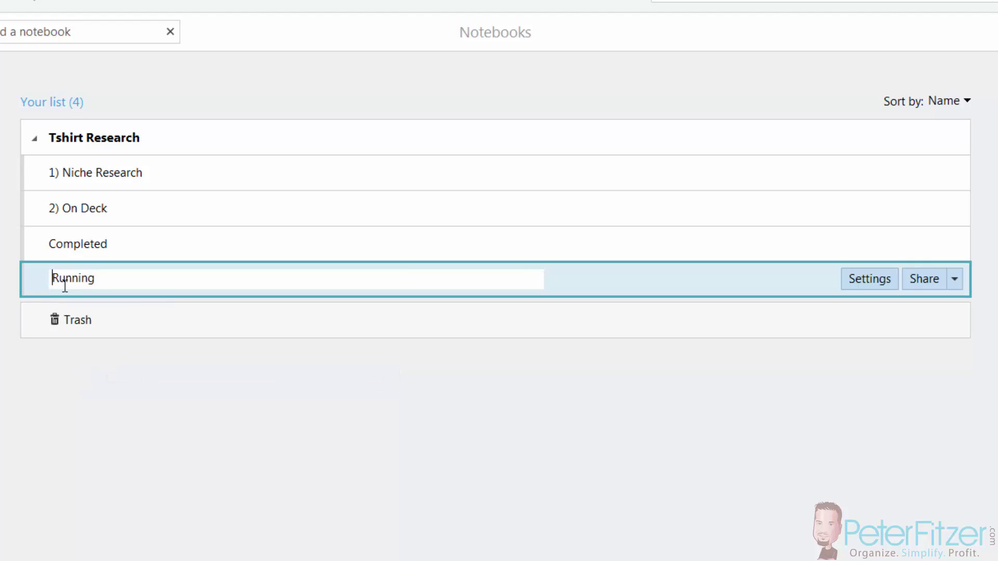
pyautogui.write('3)')
pyautogui.press('Return')
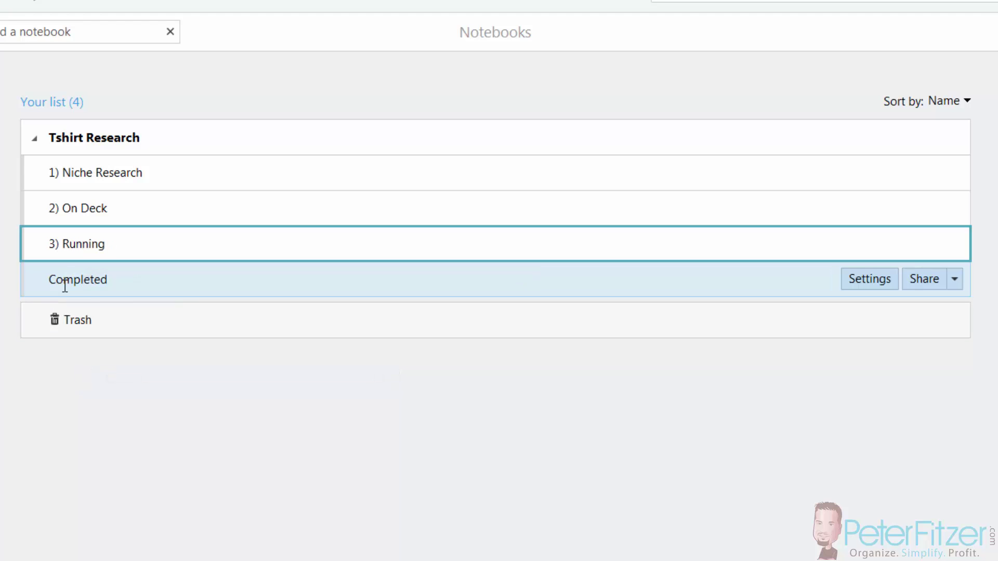
pyautogui.rightClick(91, 279)
pyautogui.click(145, 381)
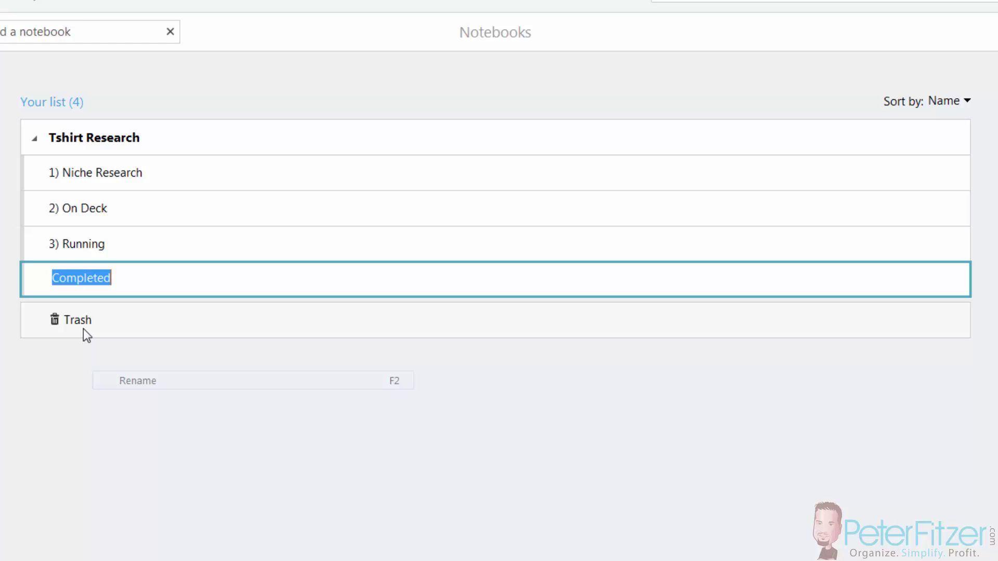
pyautogui.press('Home')
pyautogui.write('4)')
pyautogui.press('Return')
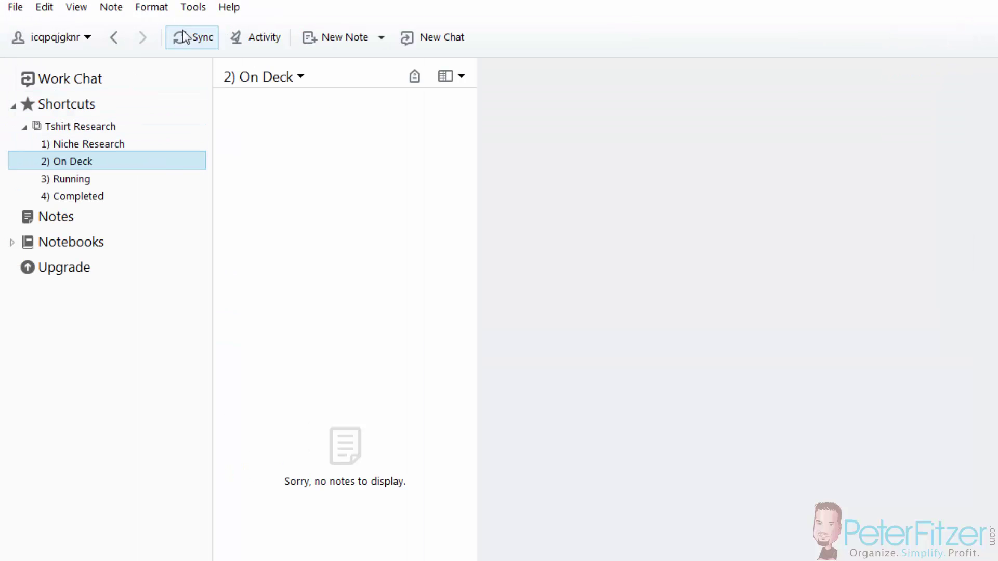
# - Look through the four numbered notebooks, ending back in 1) Niche Research
pyautogui.click(64, 147)
pyautogui.click(68, 163)
pyautogui.click(69, 179)
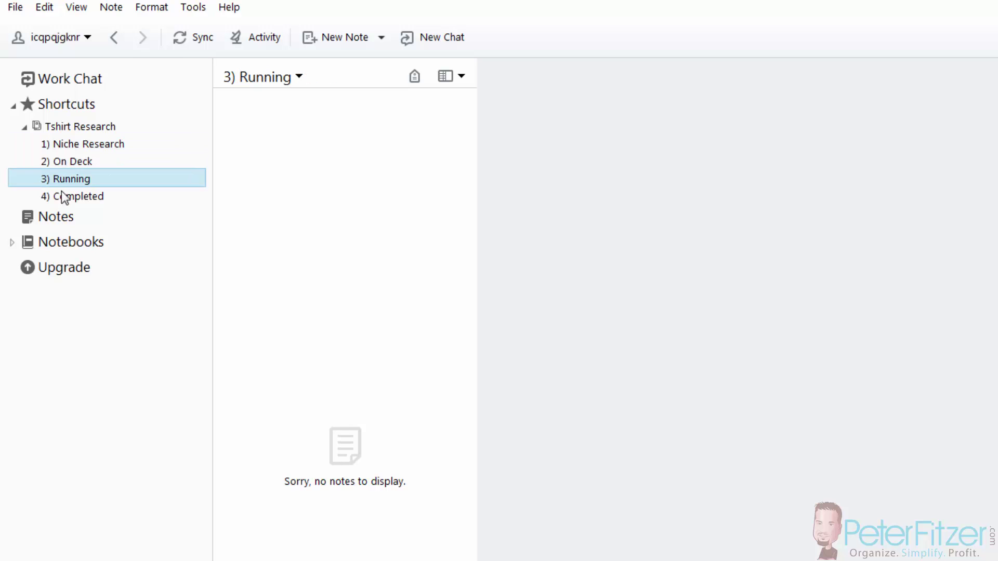
pyautogui.click(62, 196)
pyautogui.click(71, 145)
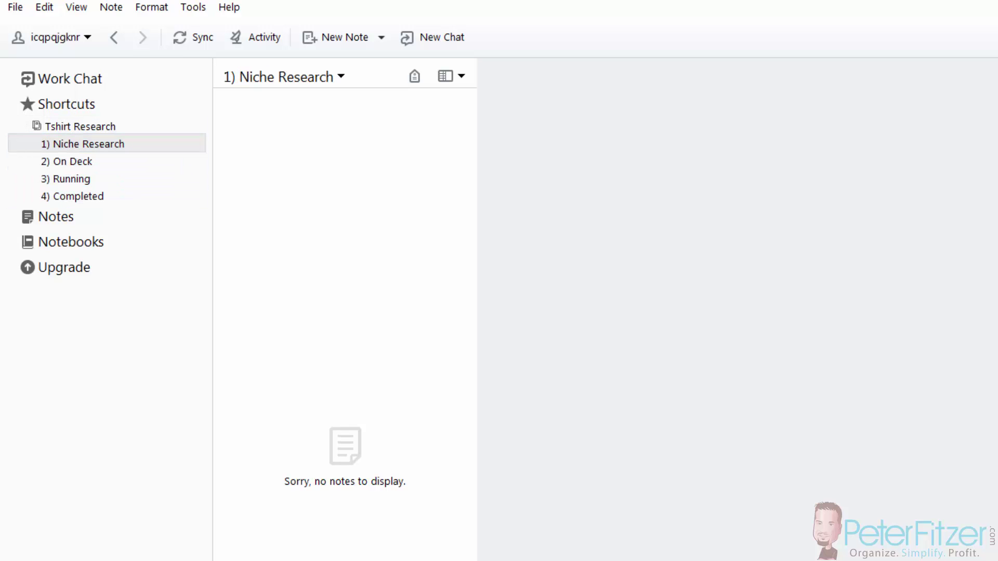
# - Maximize Chrome on the Pinterest page and open the Evernote Web Clipper's Options
pyautogui.moveTo(851, 296); pyautogui.dragTo(757, 1)
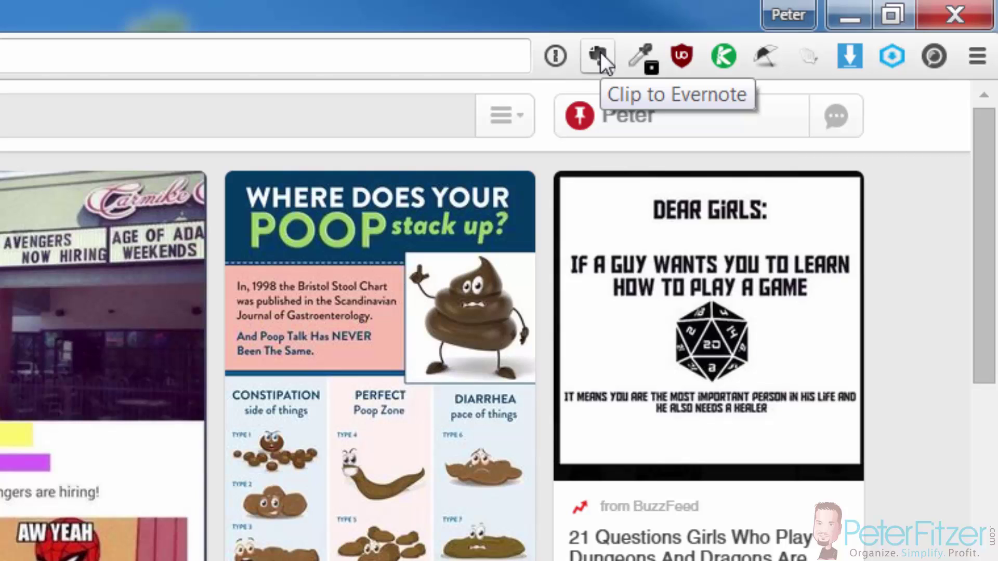
pyautogui.click(596, 55)
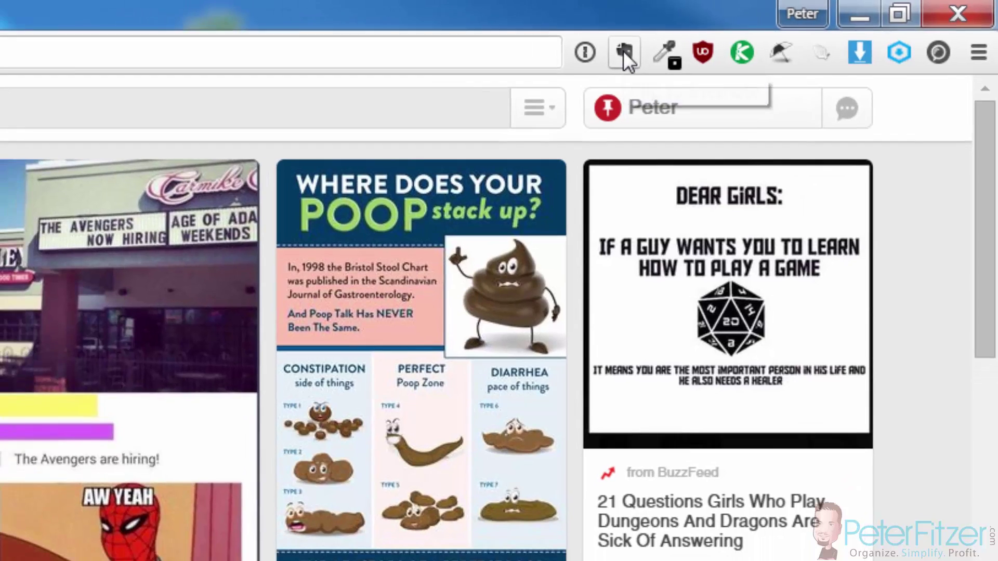
pyautogui.click(596, 54)
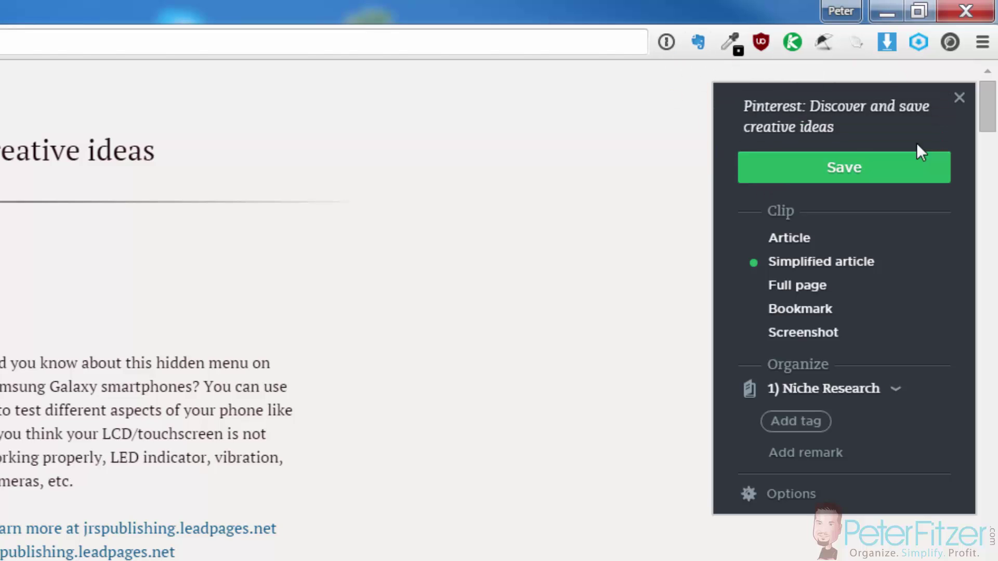
pyautogui.click(959, 98)
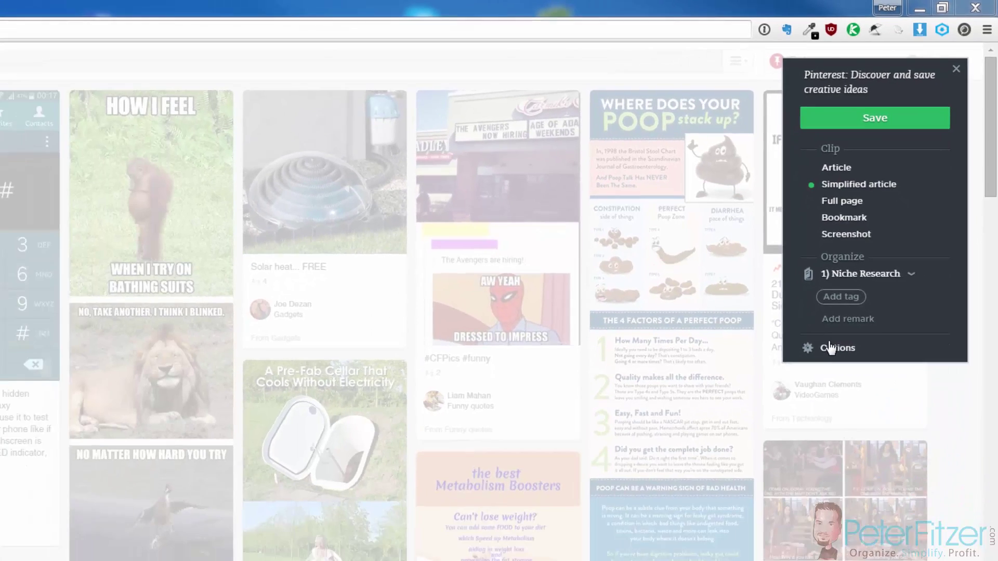
pyautogui.click(760, 494)
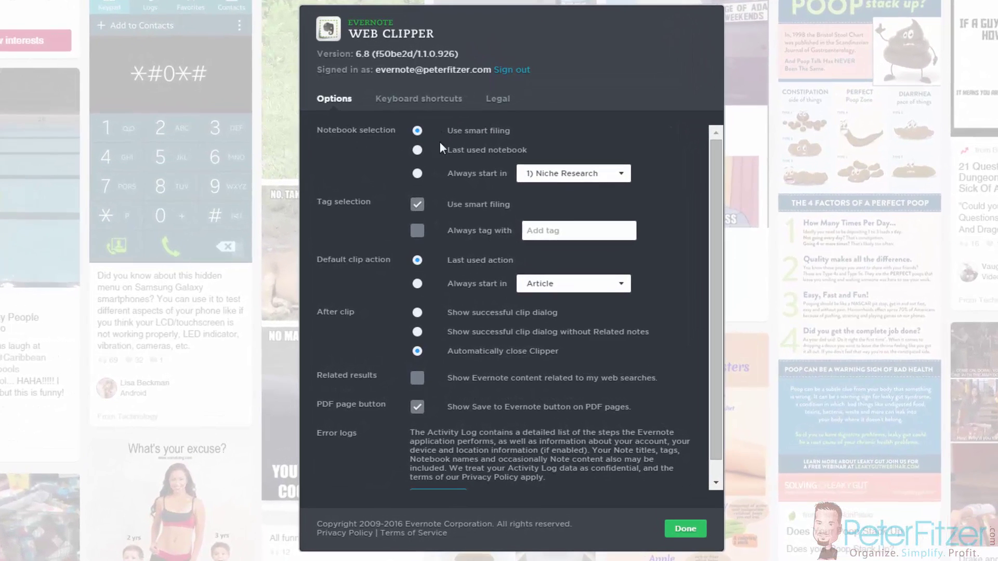
# - Set clips to always start in 1) Niche Research, leave related results off, and save
pyautogui.click(417, 173)
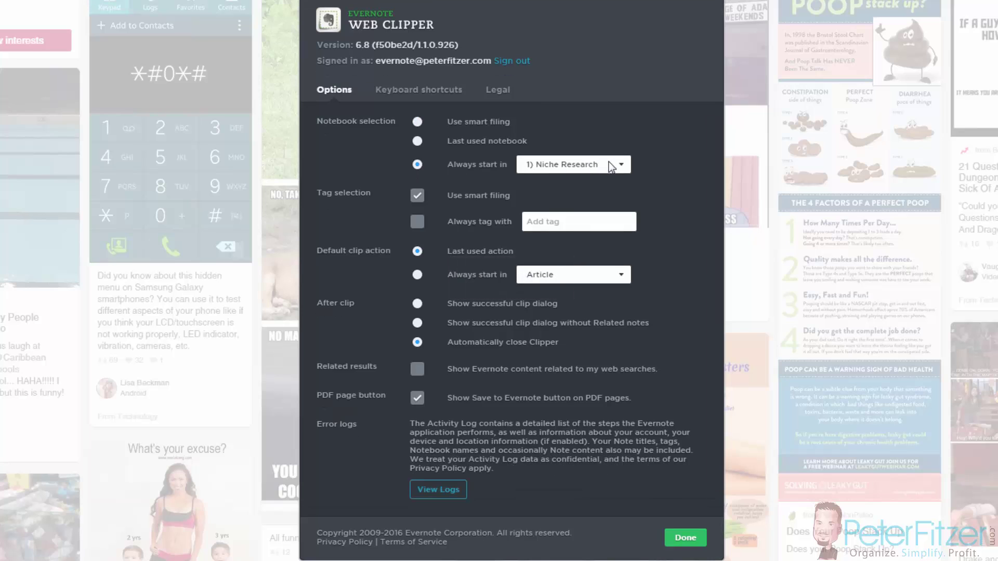
pyautogui.click(585, 165)
pyautogui.click(566, 190)
pyautogui.click(435, 373)
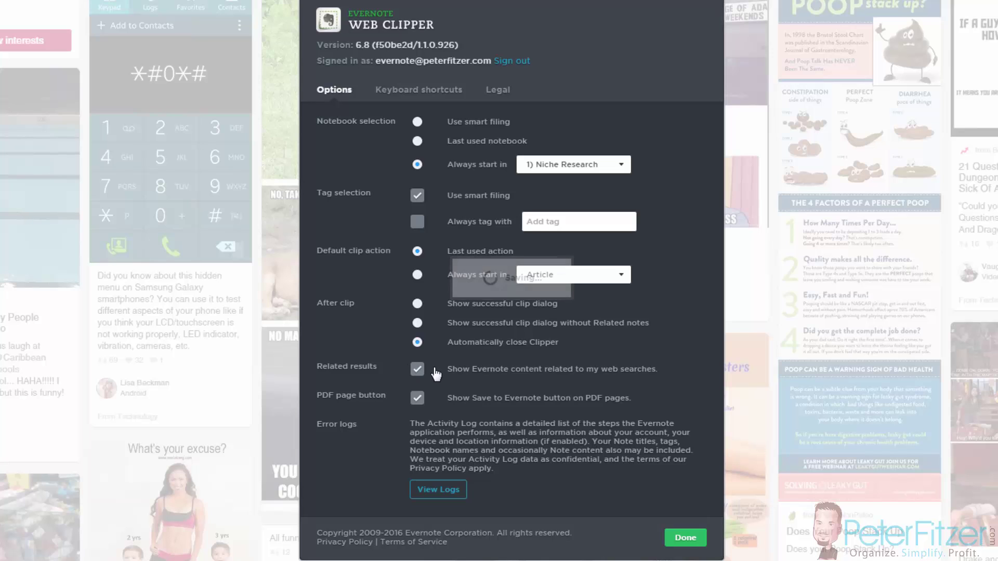
pyautogui.click(423, 369)
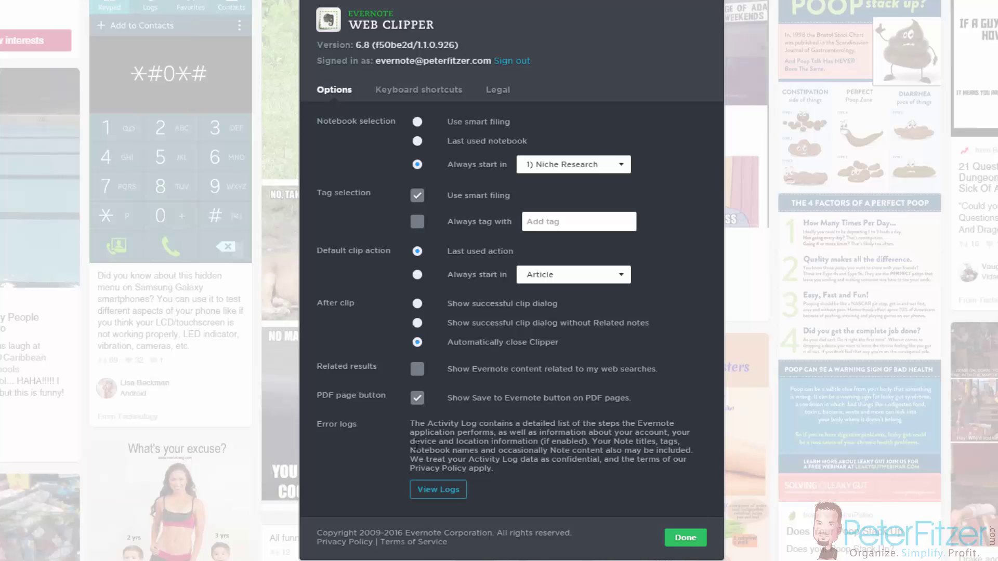
pyautogui.click(692, 539)
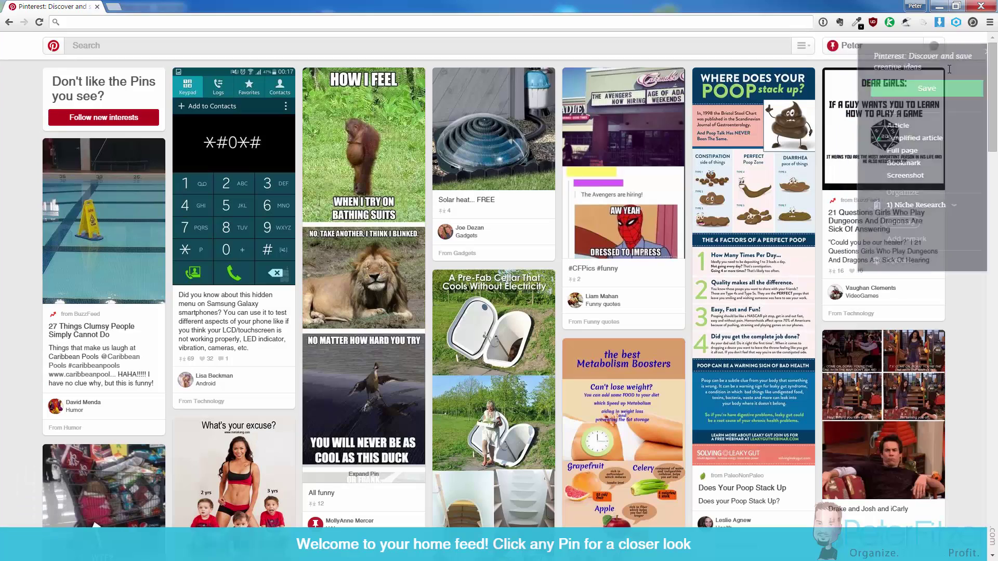
# - Close the clipper popup and search Pinterest for 'pitbull shirt'
pyautogui.click(967, 52)
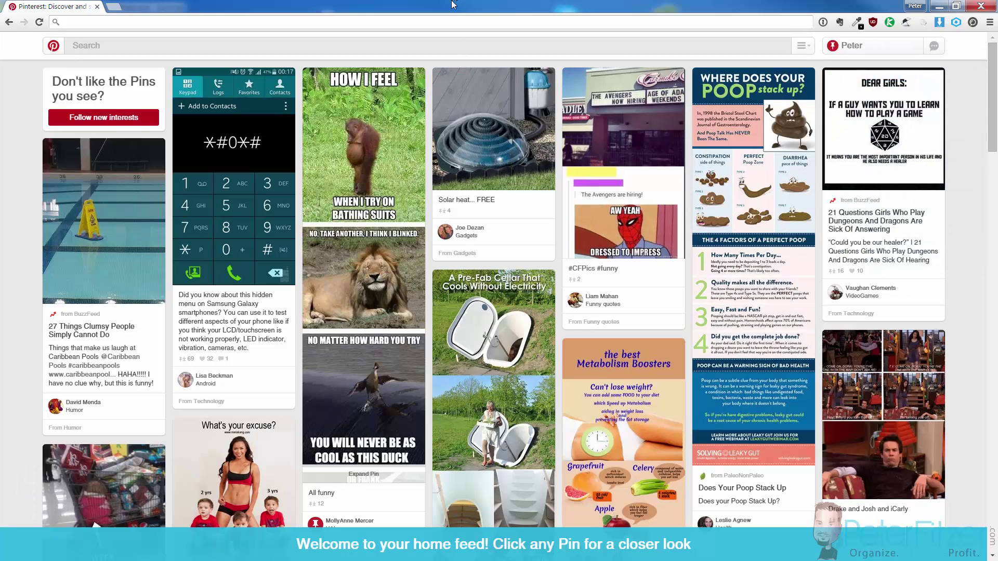
pyautogui.moveTo(452, 4); pyautogui.dragTo(565, 4)
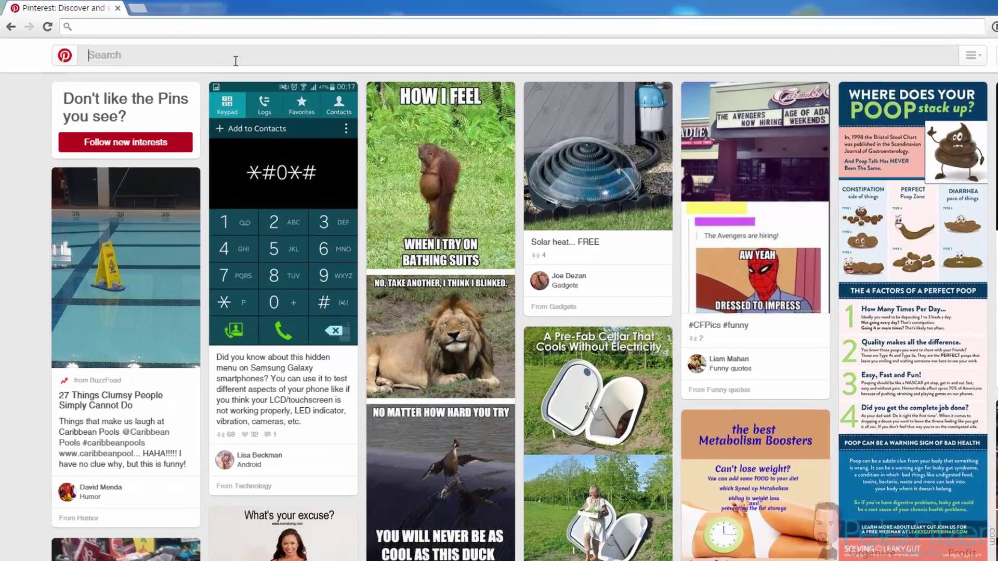
pyautogui.write('pi')
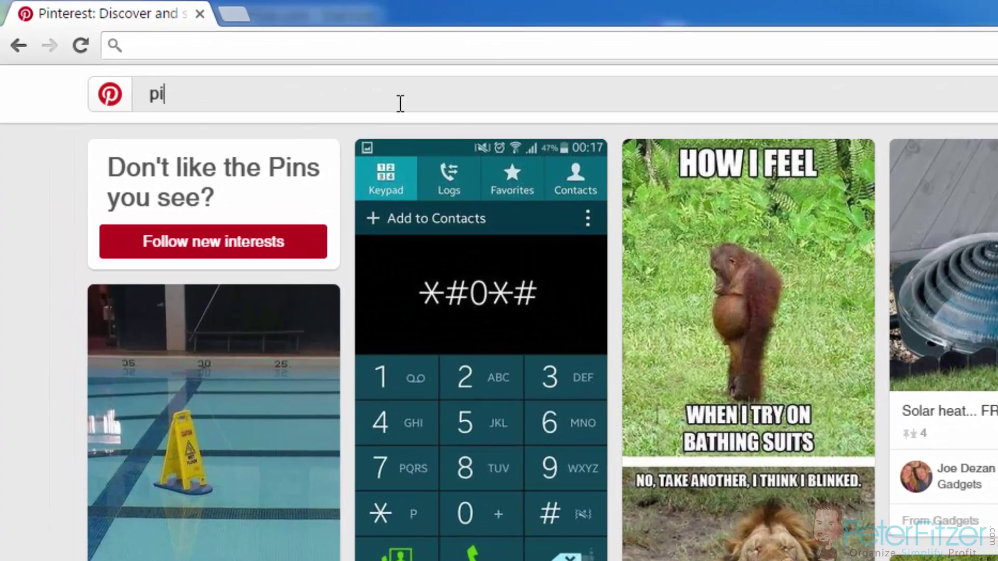
pyautogui.write('tbull shirt')
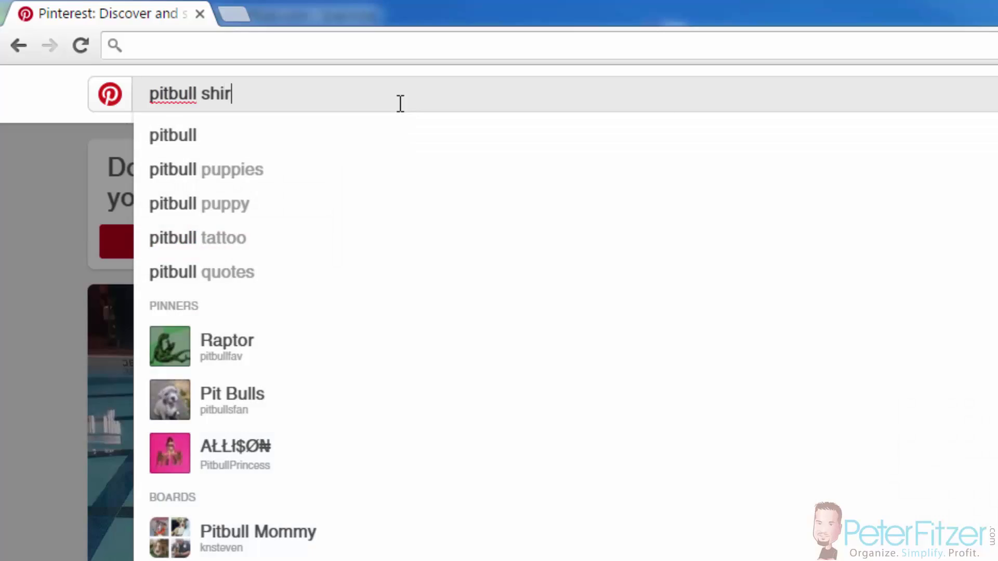
pyautogui.press('Return')
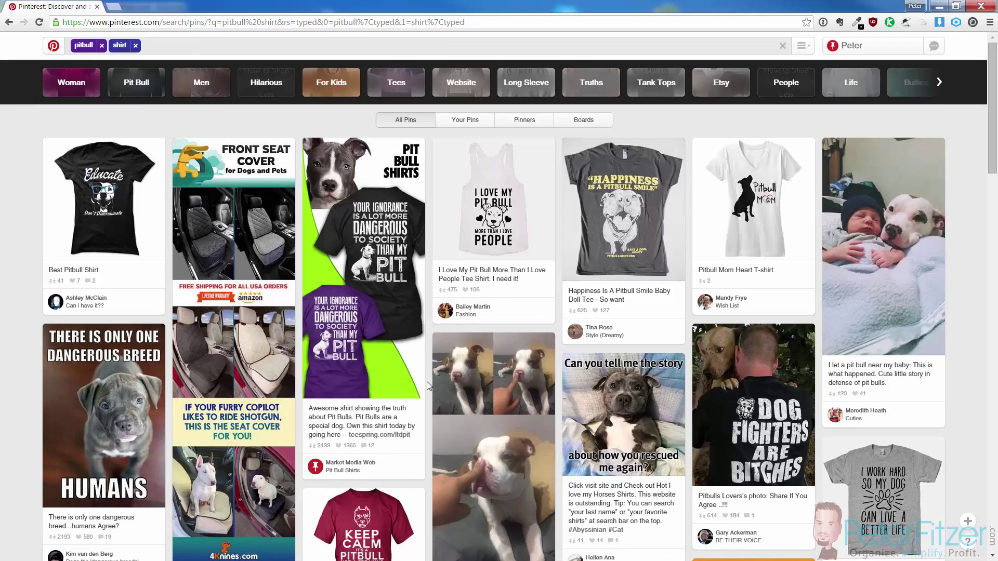
# - Open the I Have Plans dog shirt pin and launch the clipper with Ctrl+Shift+V
pyautogui.scroll(-6, 426, 381)
pyautogui.scroll(12, 428, 375)
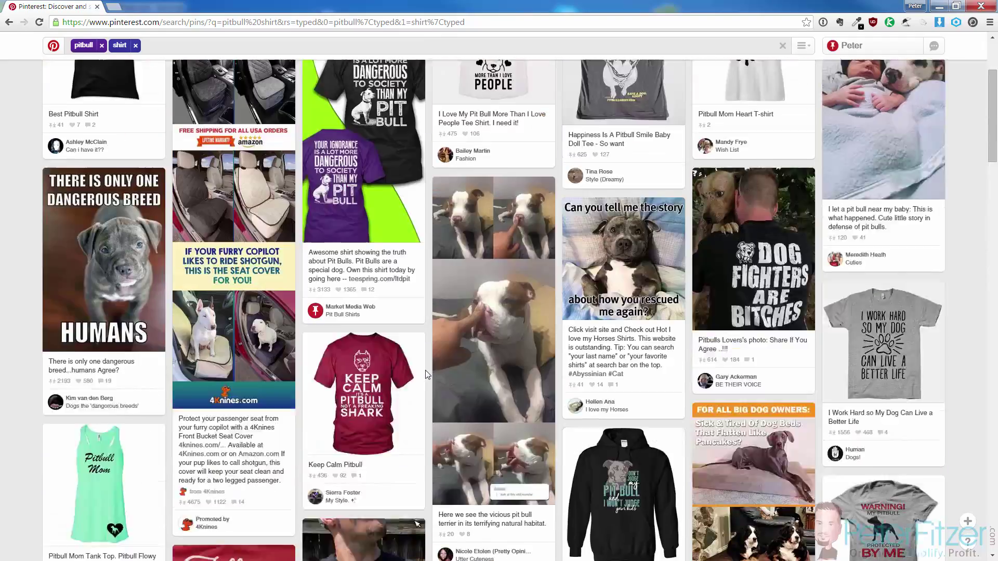
pyautogui.click(973, 23)
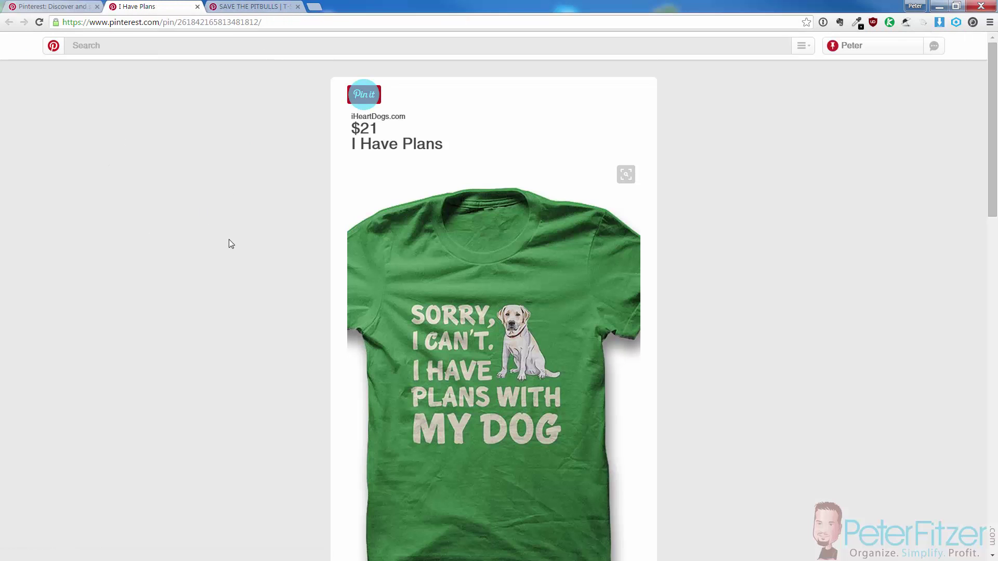
pyautogui.hotkey('ctrl', 'shift', 'v')
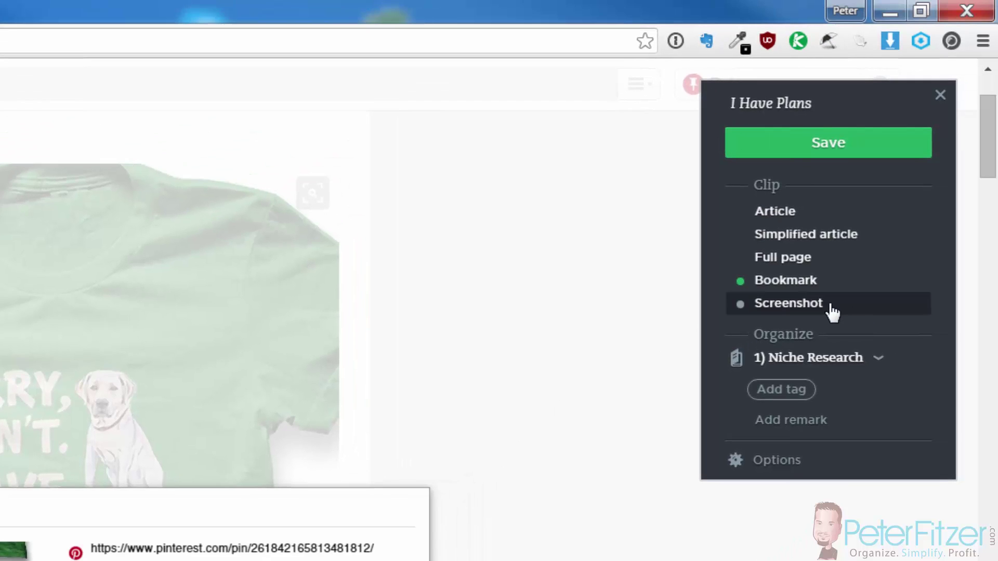
# - Screenshot the green dog shirt pin, title it 'Plans with My dog', and save it
pyautogui.click(831, 310)
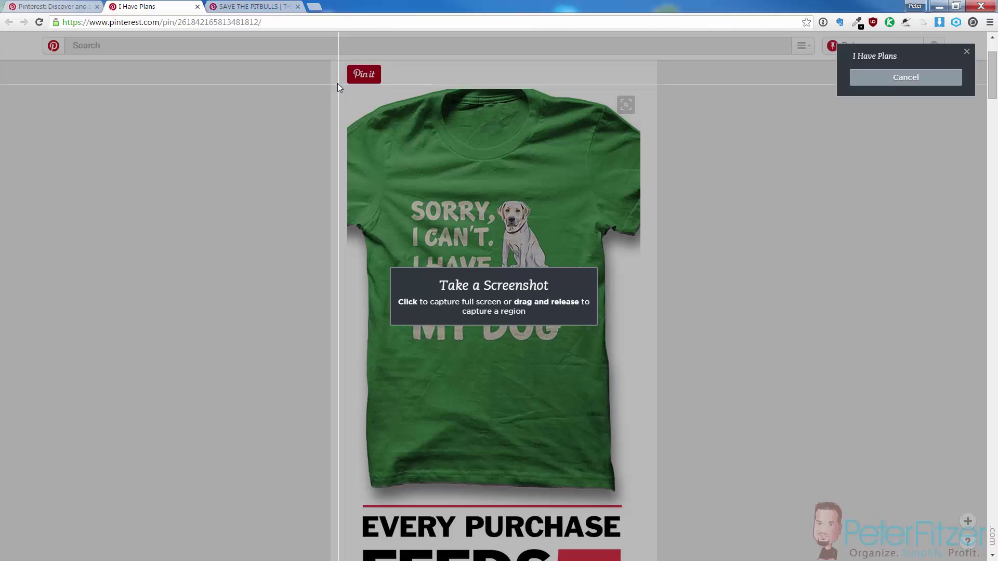
pyautogui.moveTo(336, 83); pyautogui.dragTo(633, 510)
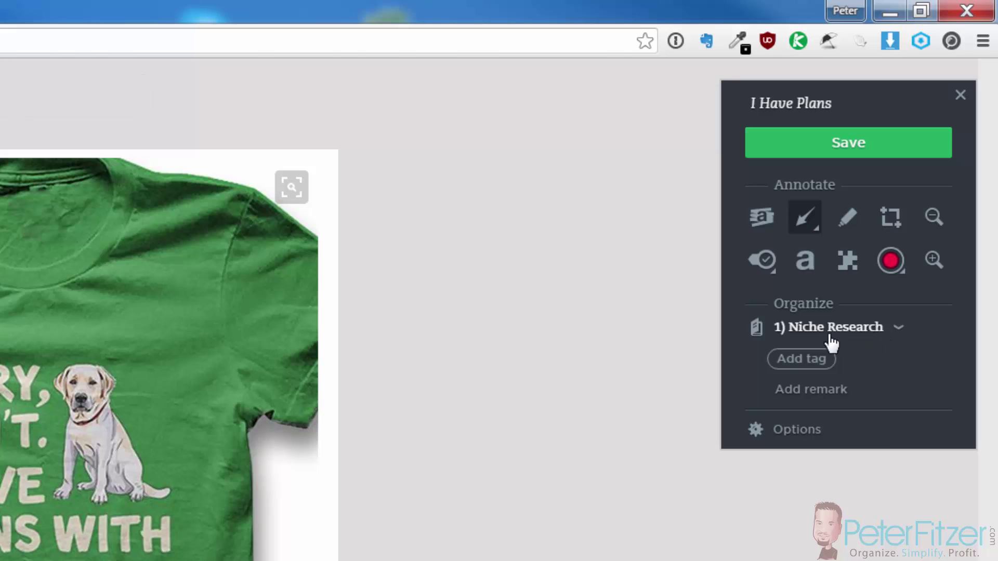
pyautogui.click(832, 103)
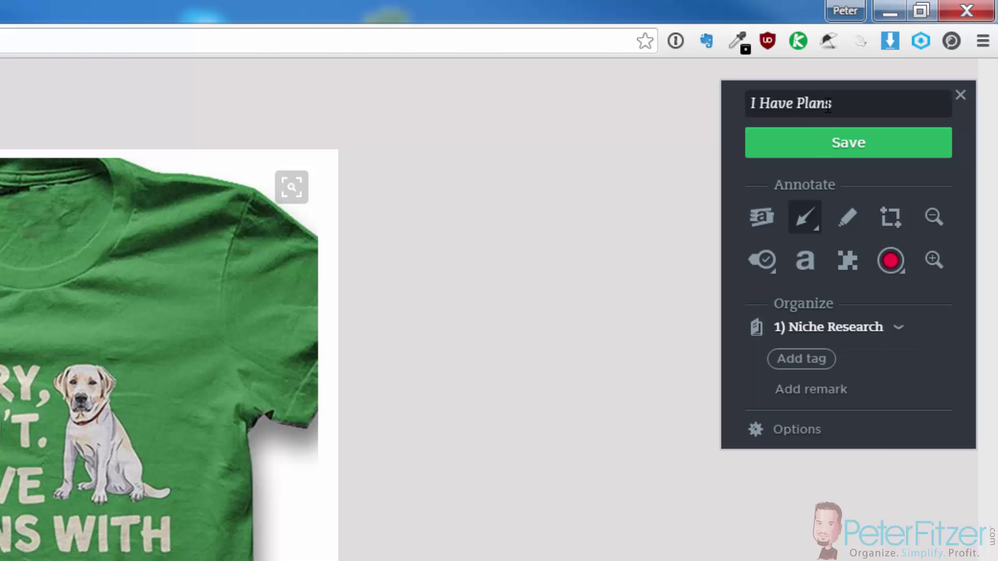
pyautogui.moveTo(832, 103); pyautogui.dragTo(643, 103)
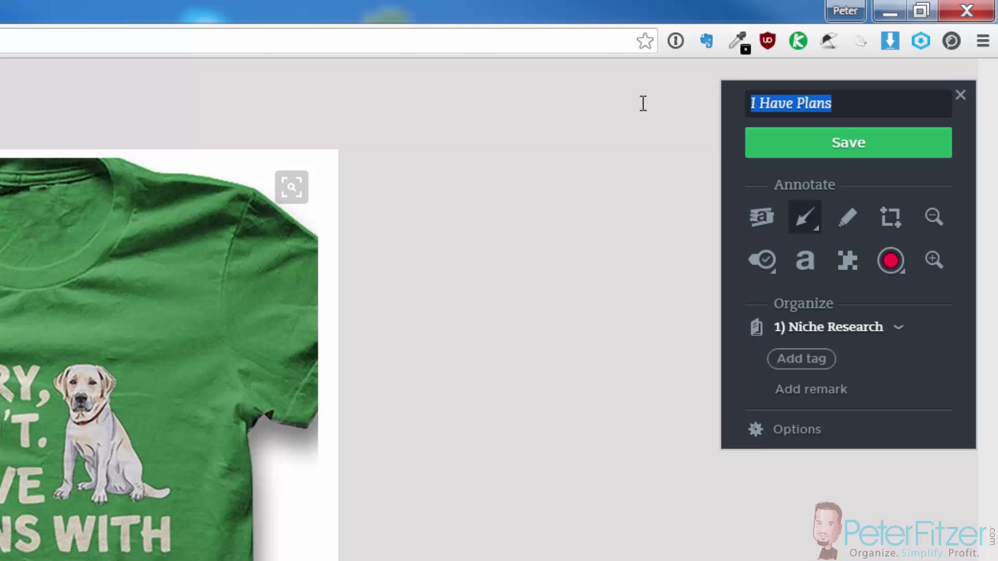
pyautogui.write('Pla')
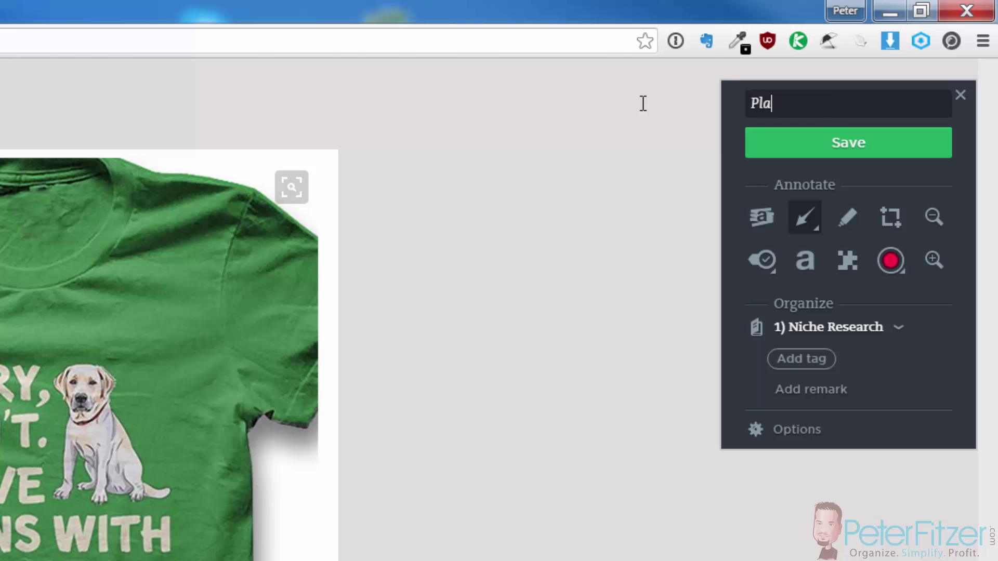
pyautogui.write('ns with My dog')
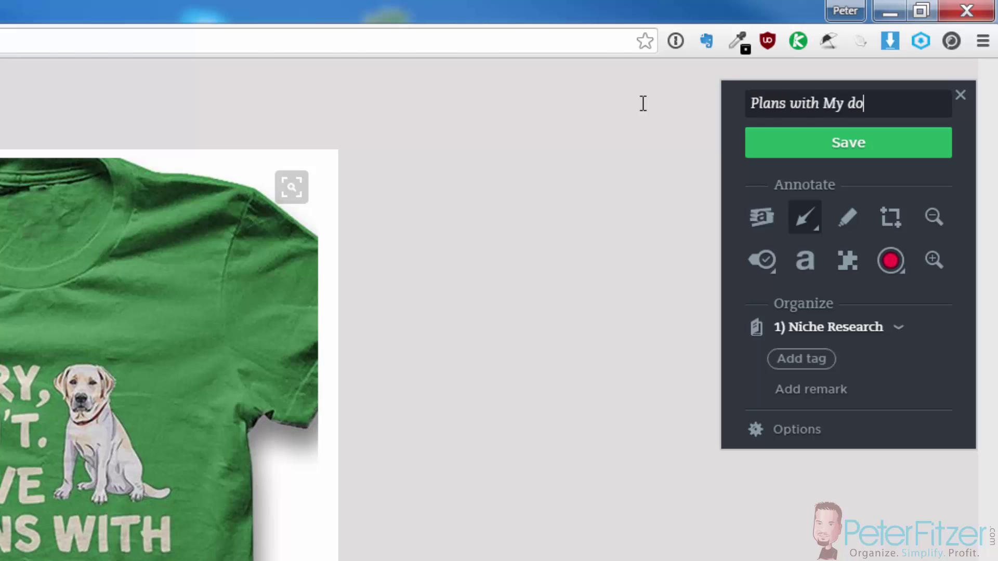
pyautogui.click(850, 153)
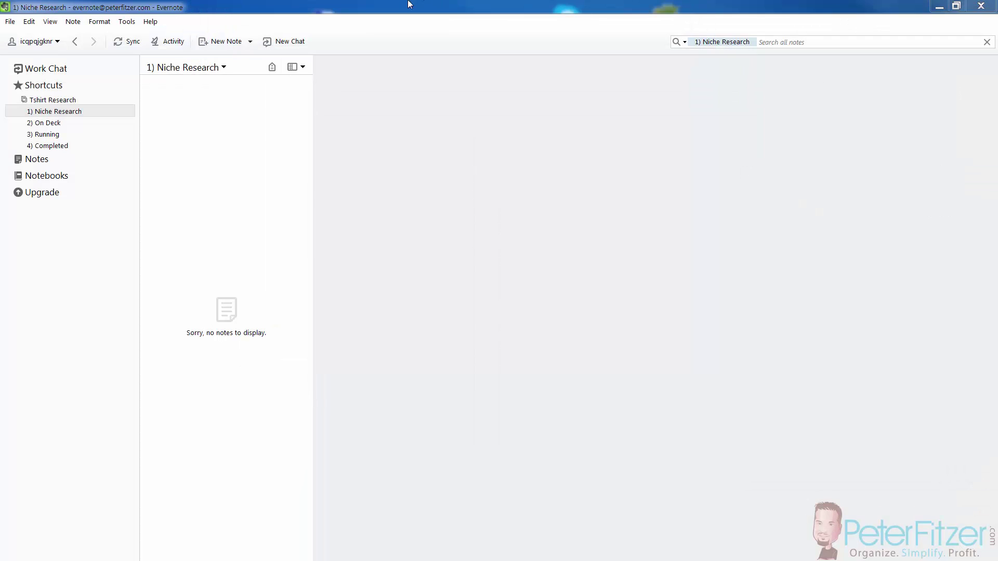
# - Sync Evernote to show the Plans with My dog note, then open its Pinterest source maximized
pyautogui.doubleClick(408, 4)
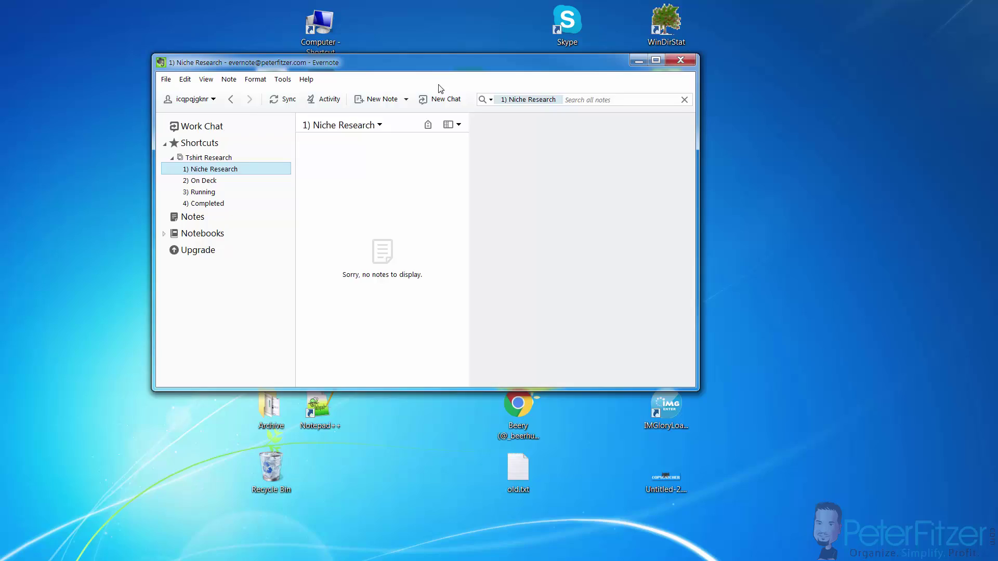
pyautogui.doubleClick(431, 58)
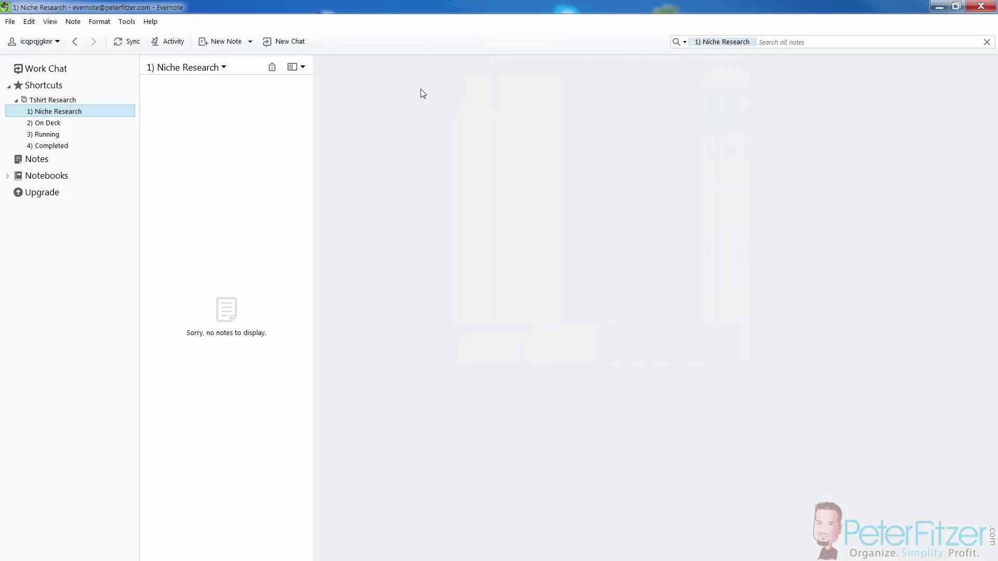
pyautogui.click(126, 46)
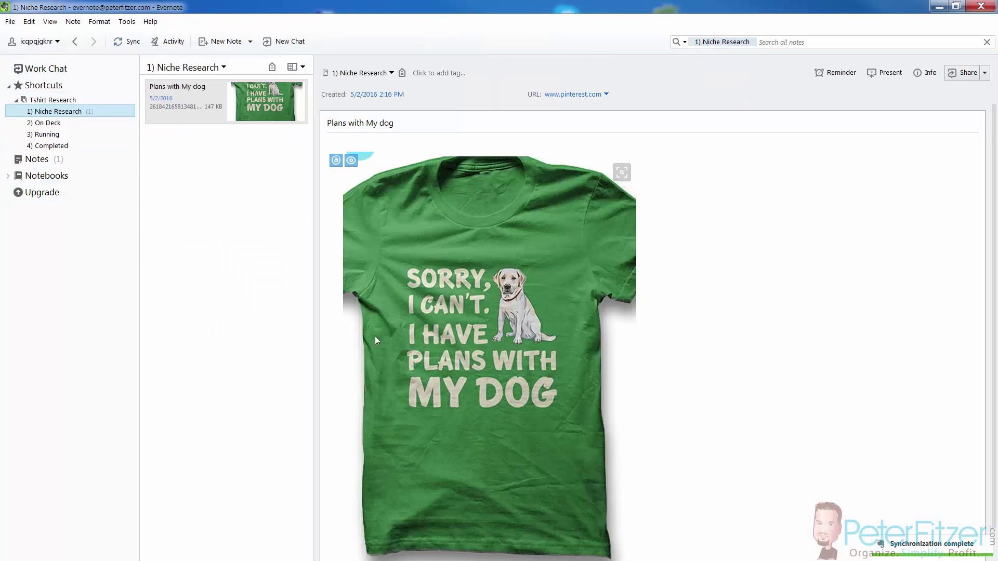
pyautogui.scroll(-1, 546, 384)
pyautogui.scroll(1, 517, 397)
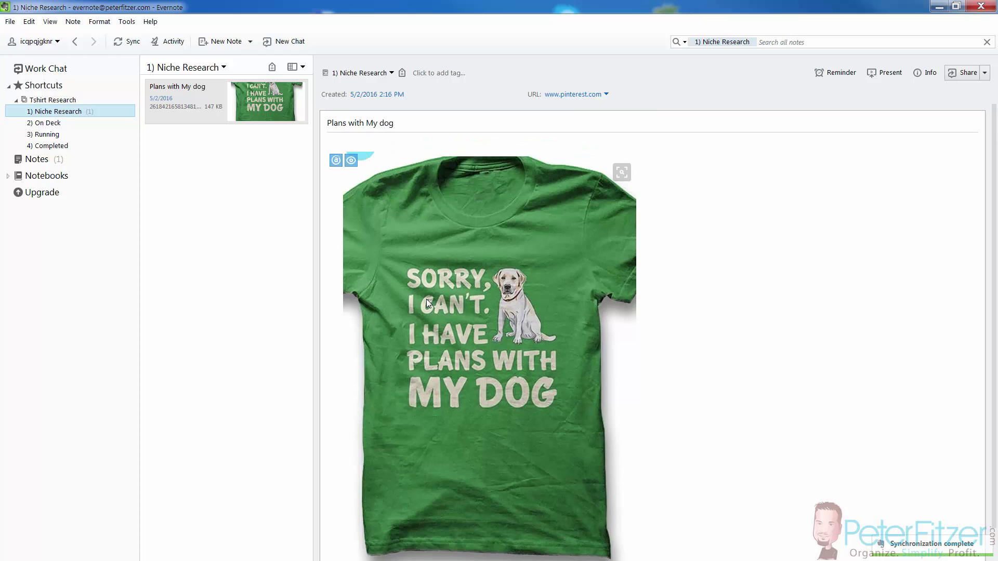
pyautogui.scroll(-1, 426, 301)
pyautogui.scroll(1, 425, 301)
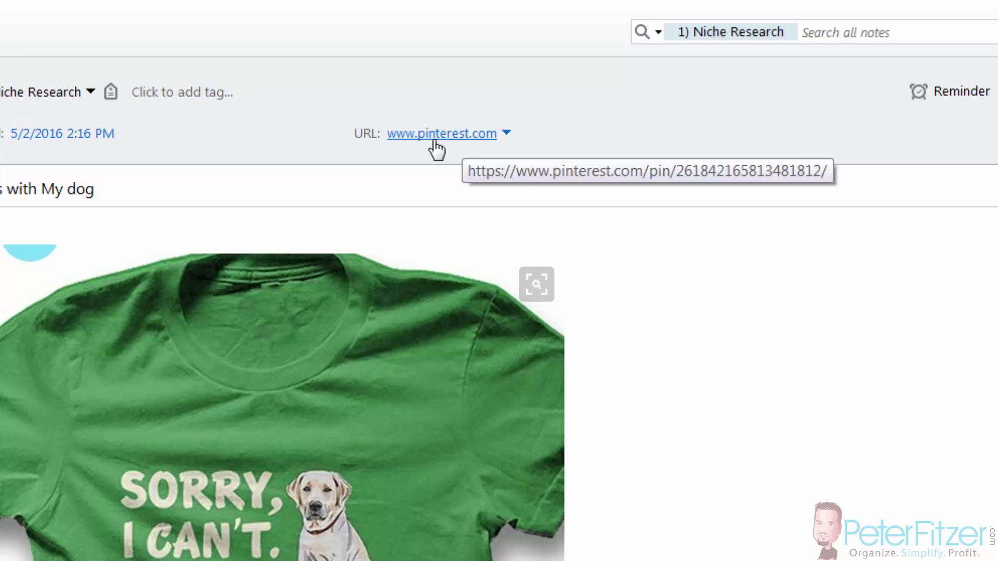
pyautogui.click(434, 136)
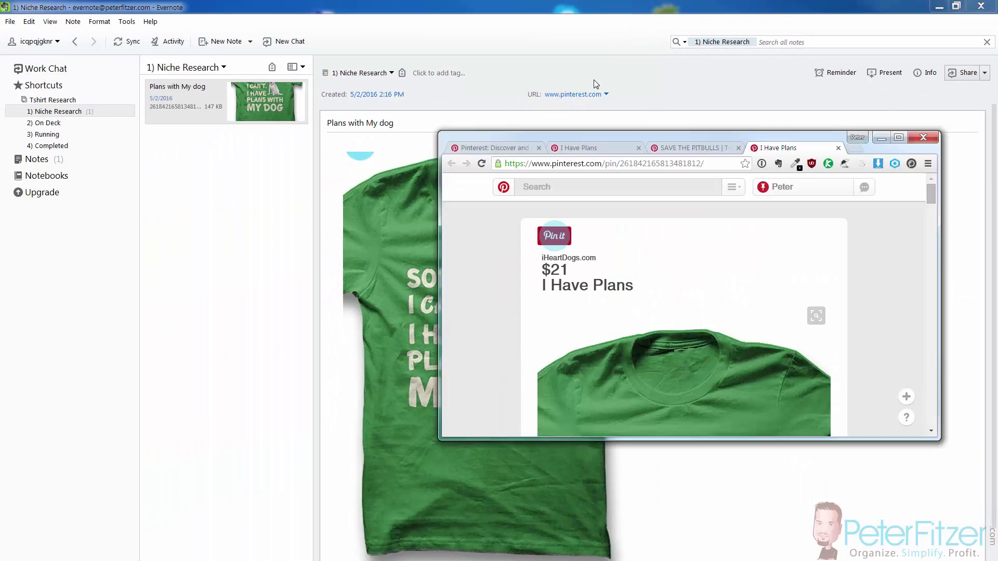
pyautogui.press('super+Up')
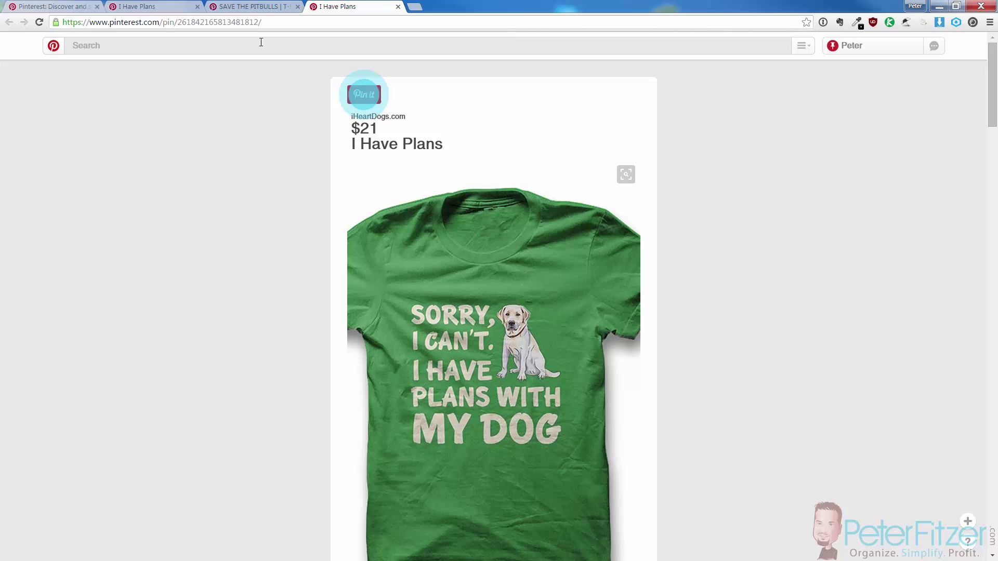
# - On the SAVE THE PITBULLS pin page, capture the shirt pin area as a Web Clipper screenshot
pyautogui.click(212, 13)
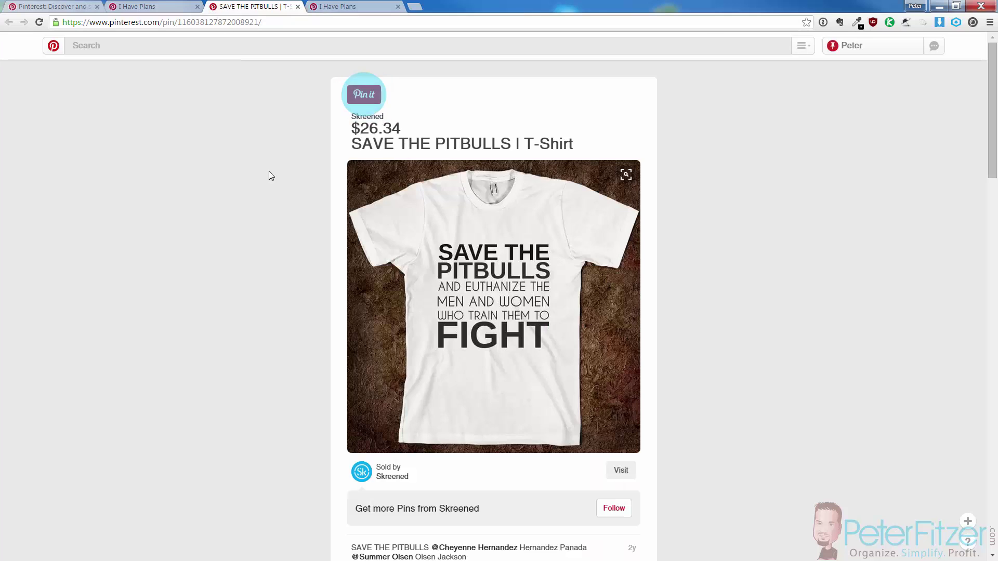
pyautogui.scroll(-7, 232, 310)
pyautogui.scroll(7, 233, 299)
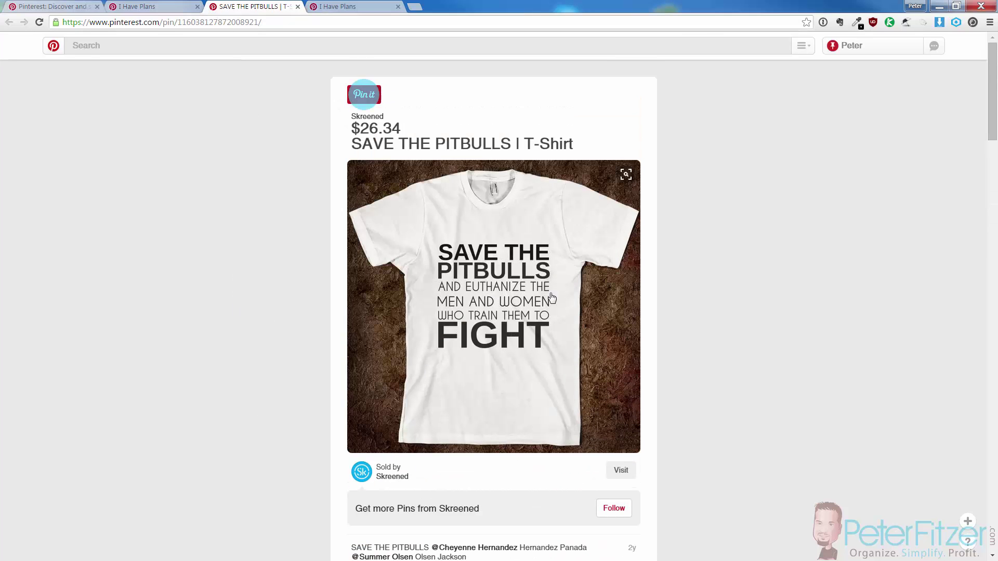
pyautogui.click(840, 22)
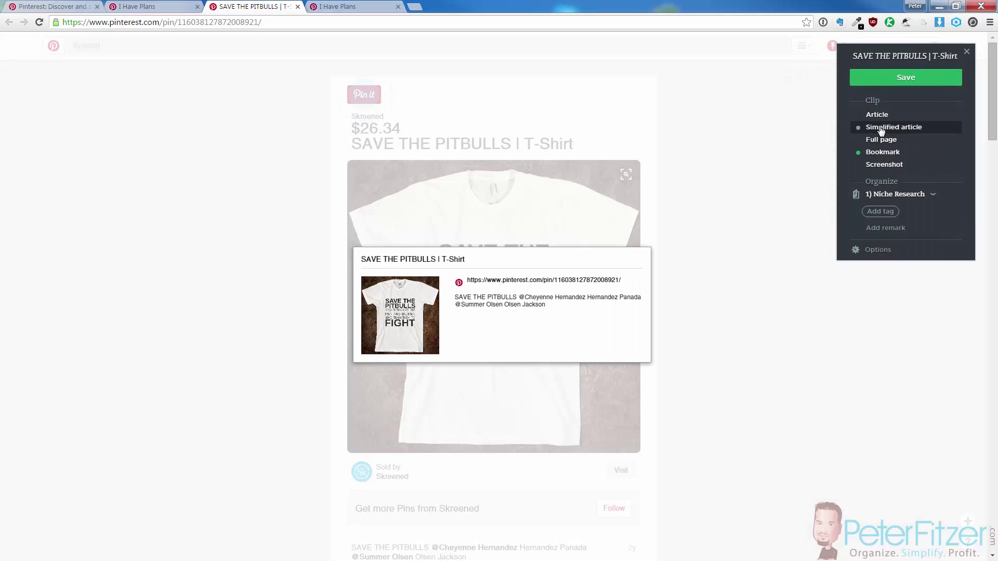
pyautogui.click(885, 166)
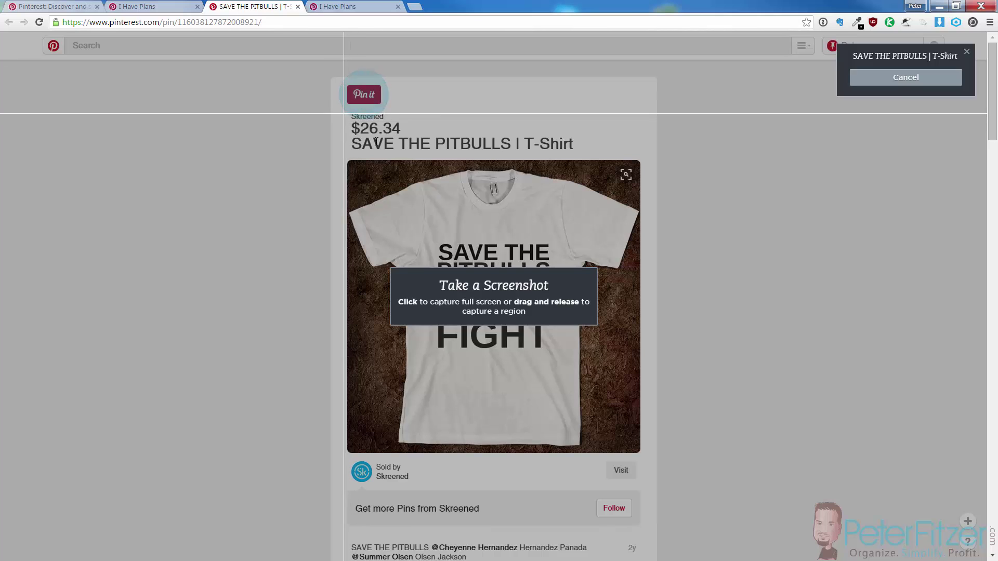
pyautogui.moveTo(344, 114)
pyautogui.mouseDown()
pyautogui.moveTo(679, 457)
pyautogui.moveTo(664, 478)
pyautogui.mouseUp()
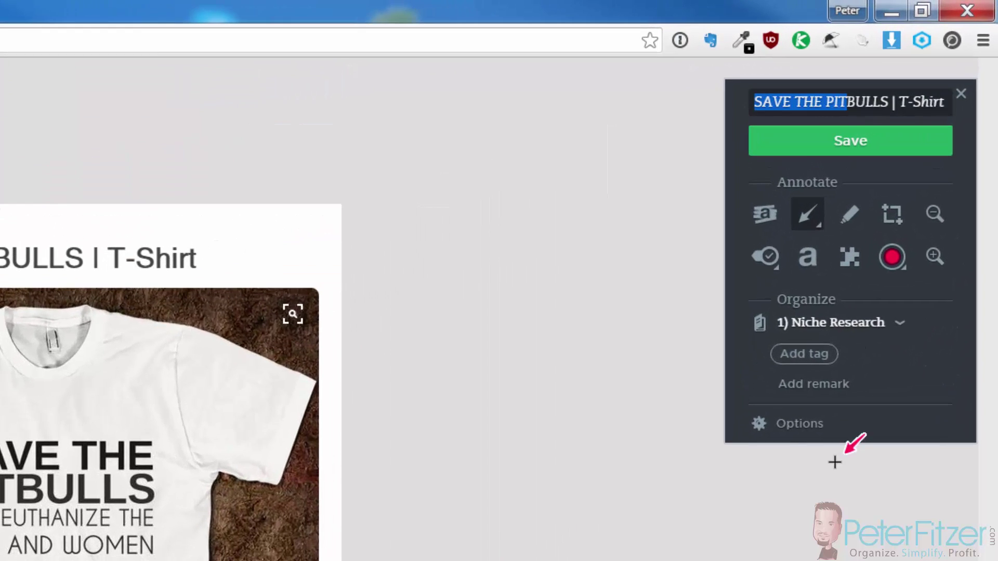
# - Add the remark 'This is THE ONE!' to the screenshot clip
pyautogui.click(823, 387)
pyautogui.write('Ajhsgasehdas')
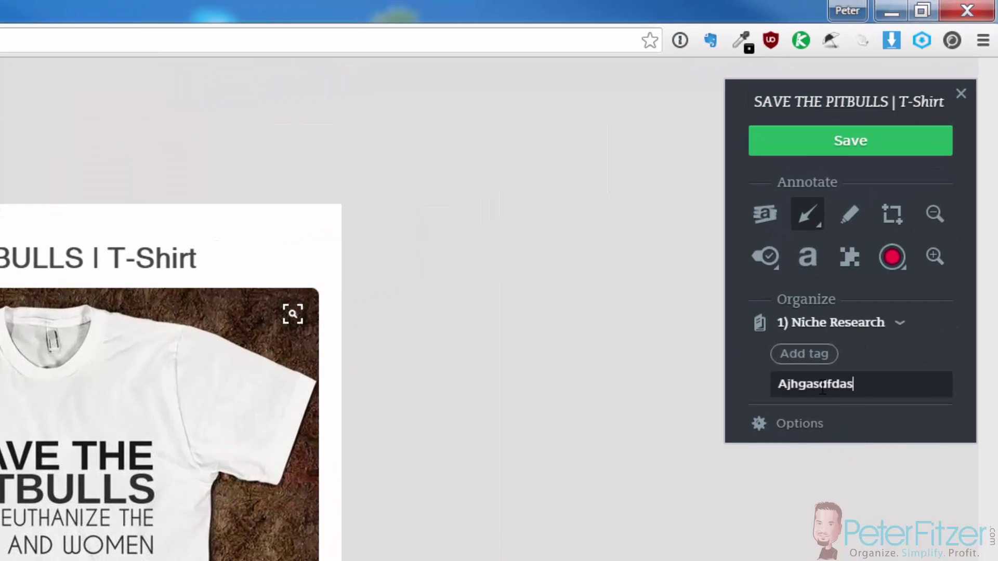
pyautogui.press('BackSpace')
pyautogui.press('BackSpace')
pyautogui.press('BackSpace')
pyautogui.press('BackSpace')
pyautogui.press('BackSpace')
pyautogui.press('BackSpace')
pyautogui.press('BackSpace')
pyautogui.press('BackSpace')
pyautogui.press('BackSpace')
pyautogui.press('BackSpace')
pyautogui.press('BackSpace')
pyautogui.press('BackSpace')
pyautogui.write('T')
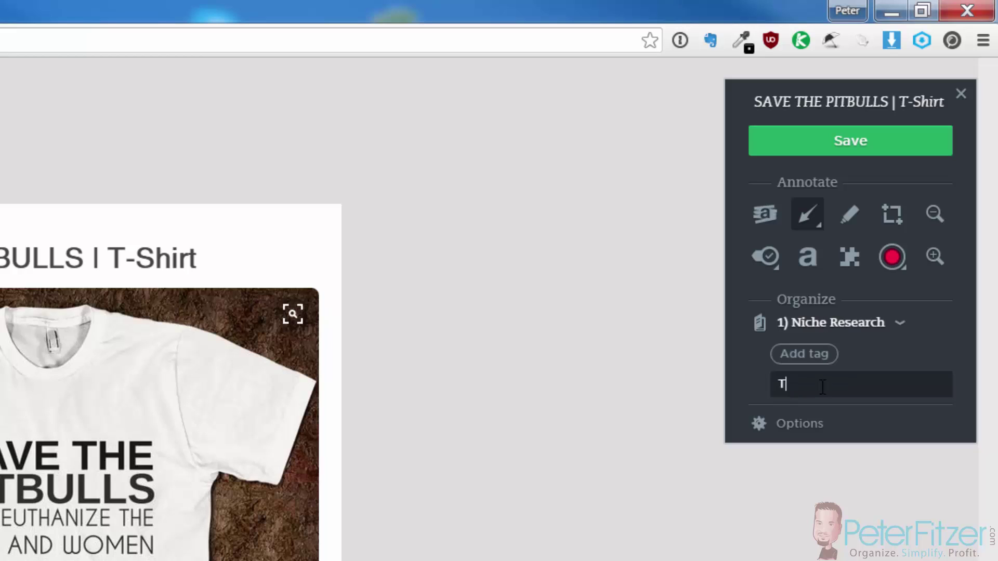
pyautogui.write('his is THE ONE!@')
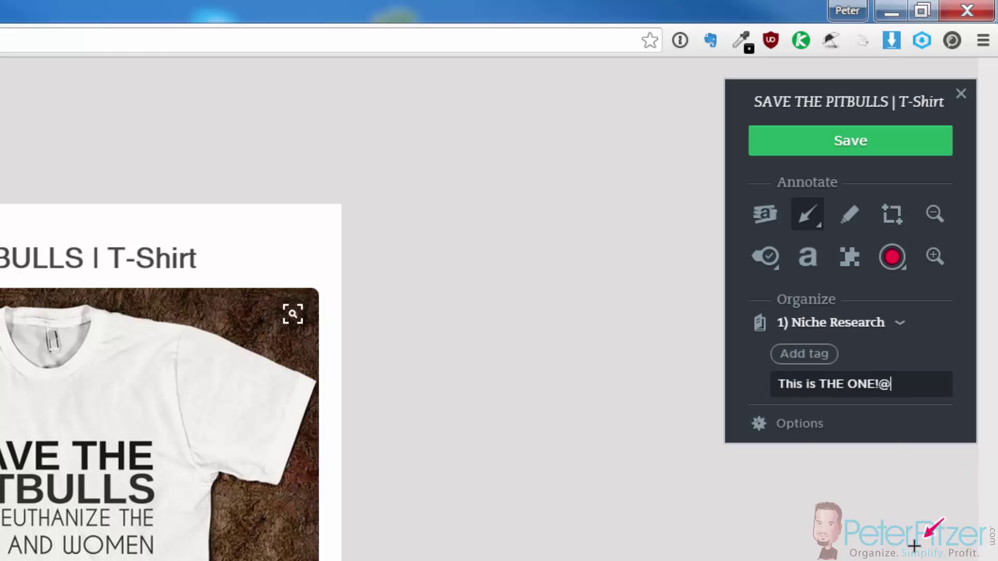
pyautogui.press('BackSpace')
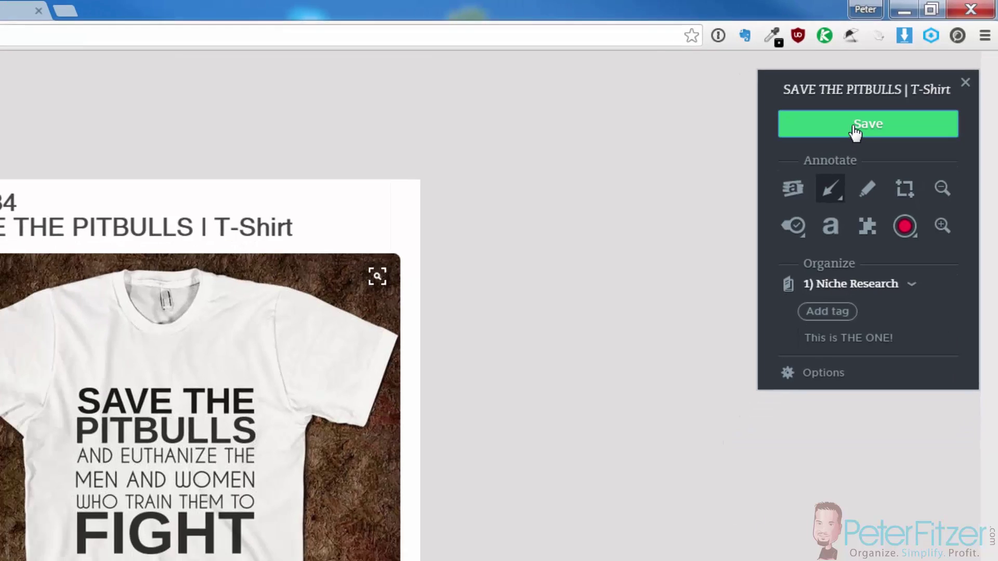
# - Save the clip to 1) Niche Research, sync Evernote, and open the SAVE THE PITBULLS | T-Shirt note
pyautogui.click(835, 151)
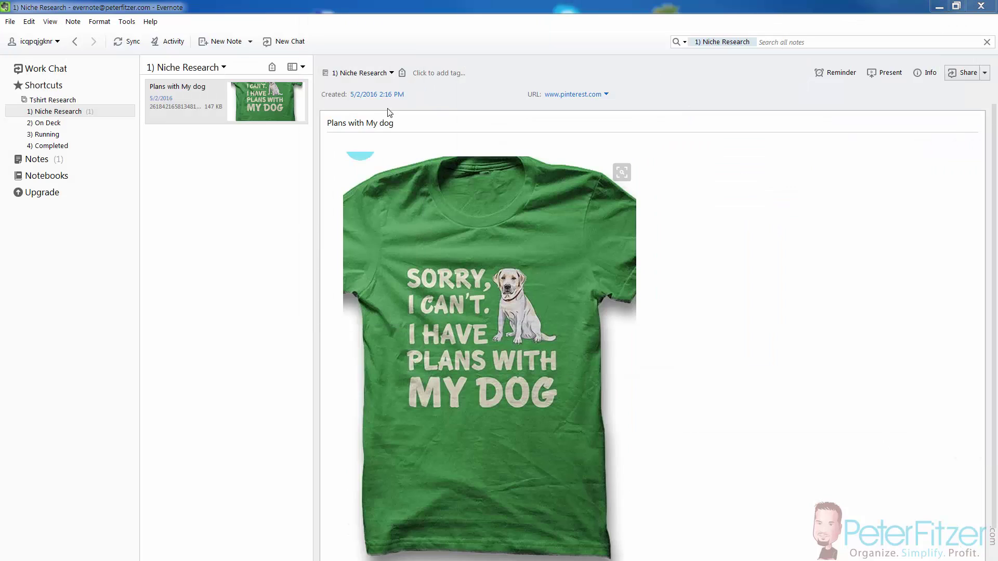
pyautogui.click(130, 40)
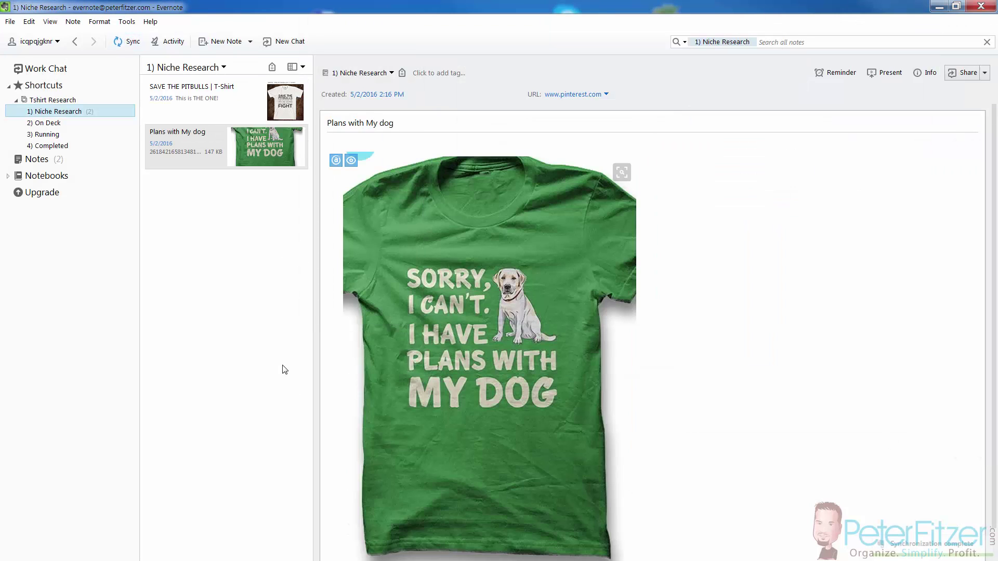
pyautogui.click(231, 113)
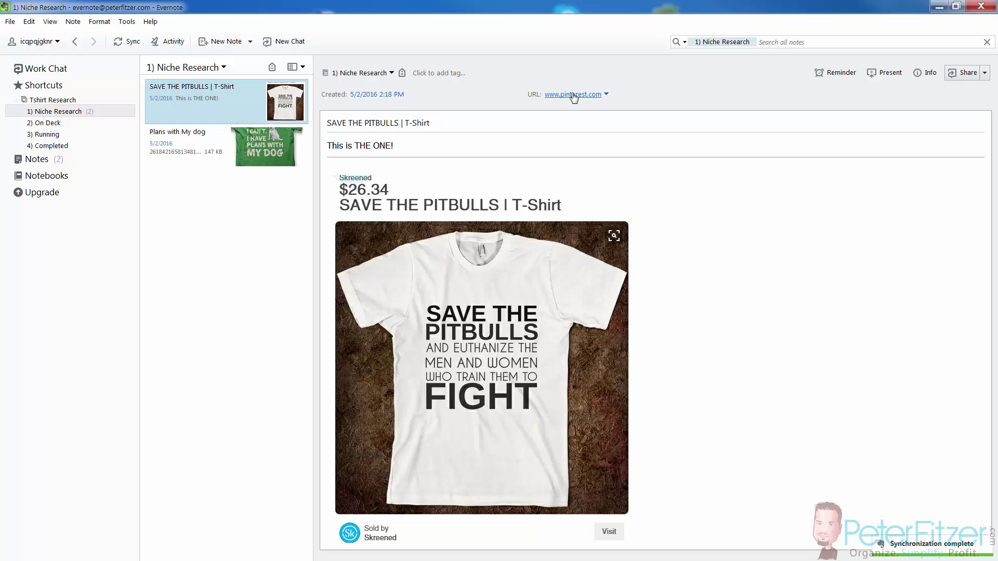
# - Load the note's source Pinterest link full screen in the browser, then return to Evernote
pyautogui.click(573, 95)
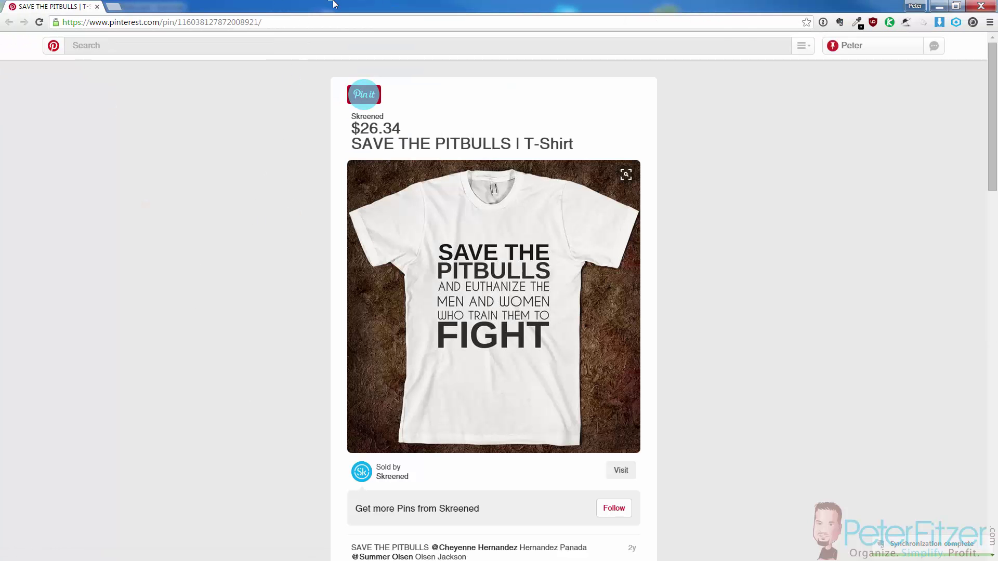
pyautogui.moveTo(333, 4); pyautogui.dragTo(330, 289)
pyautogui.click(568, 94)
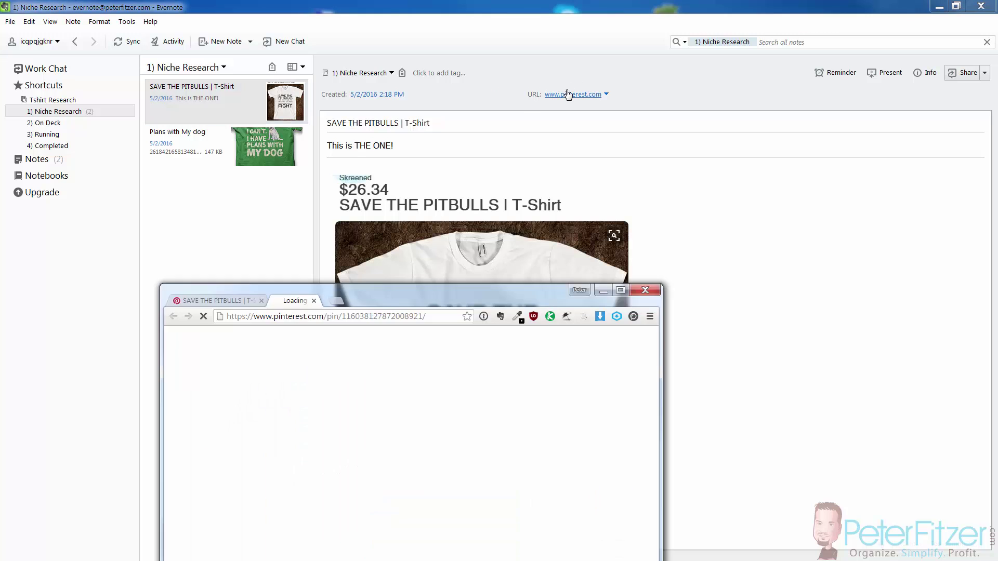
pyautogui.moveTo(476, 295); pyautogui.dragTo(357, 4)
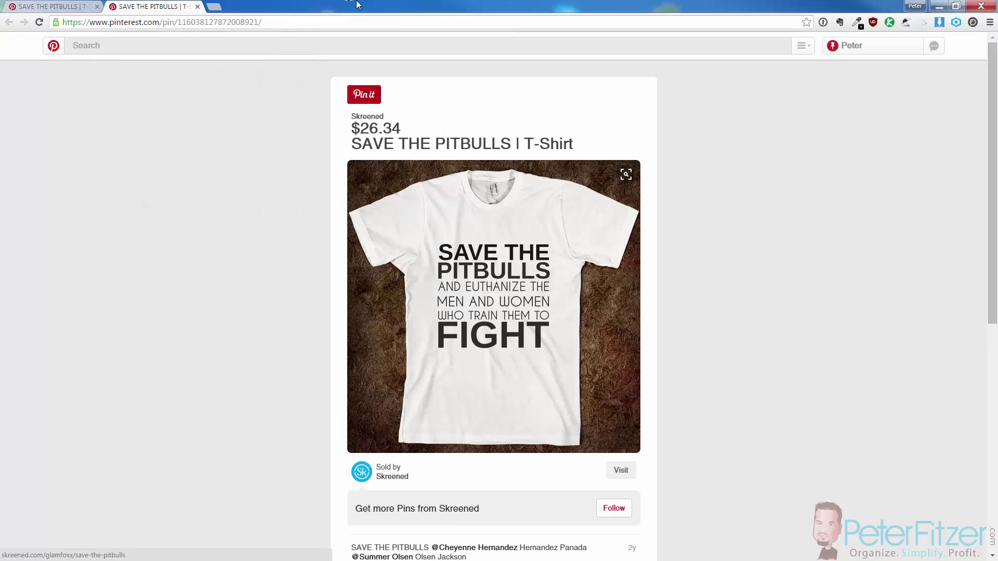
pyautogui.hotkey('alt', 'Tab')
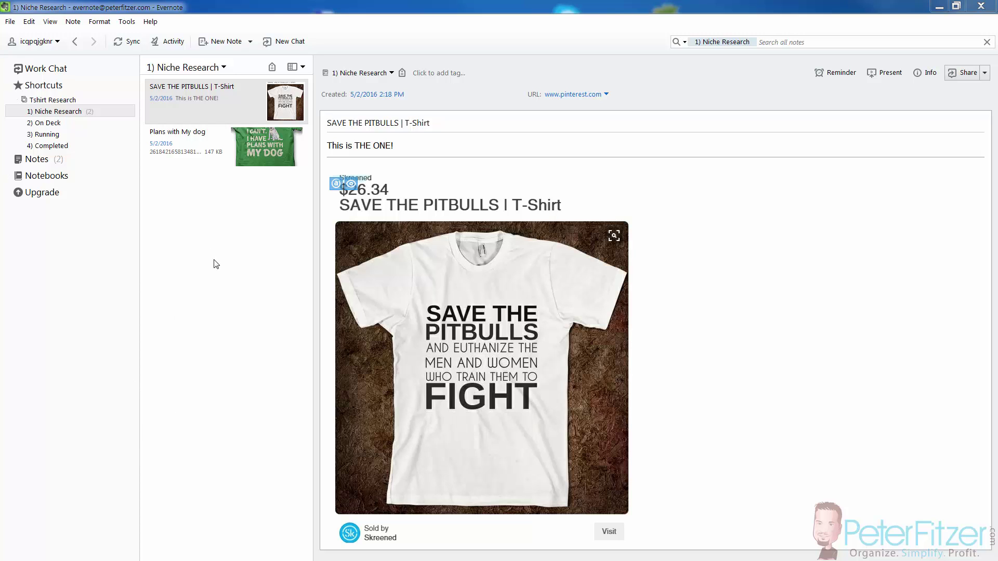
# - Merge the SAVE THE PITBULLS and Plans with My dog notes with Merge Notes, then review the merged note
pyautogui.keyDown('ctrl'); pyautogui.click(202, 159); pyautogui.keyUp('ctrl')
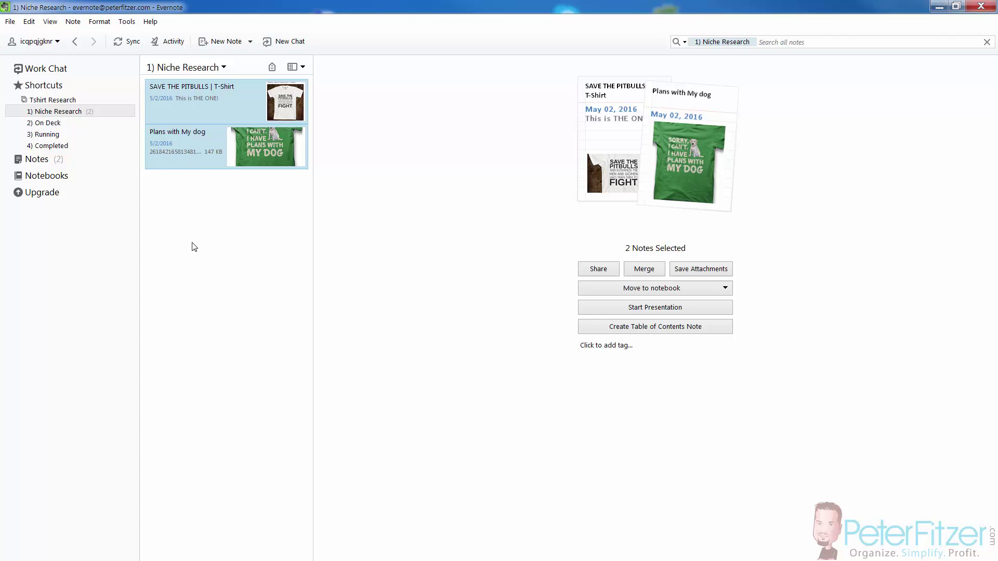
pyautogui.keyDown('ctrl'); pyautogui.click(247, 151); pyautogui.keyUp('ctrl')
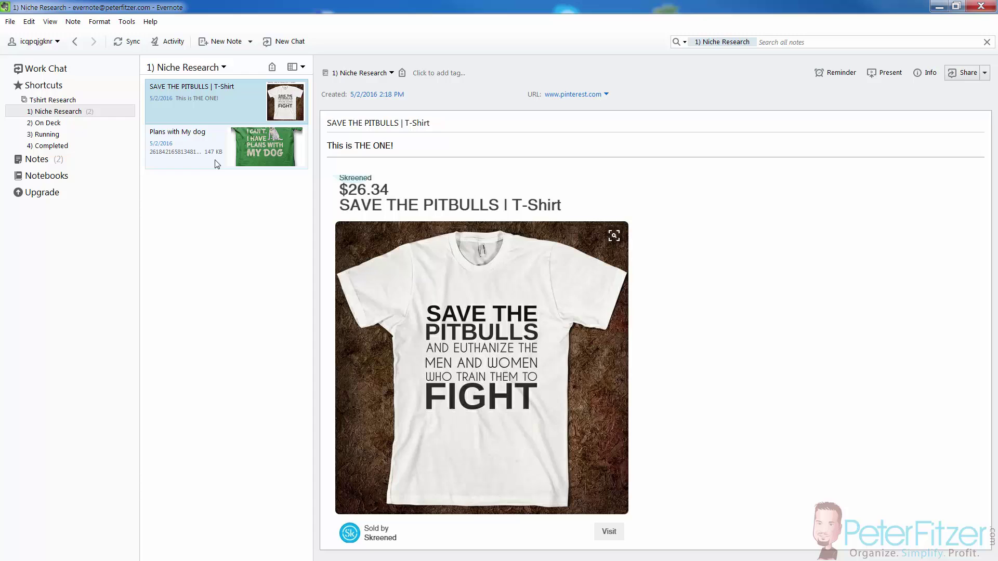
pyautogui.keyDown('ctrl'); pyautogui.click(214, 151); pyautogui.keyUp('ctrl')
pyautogui.rightClick(244, 104)
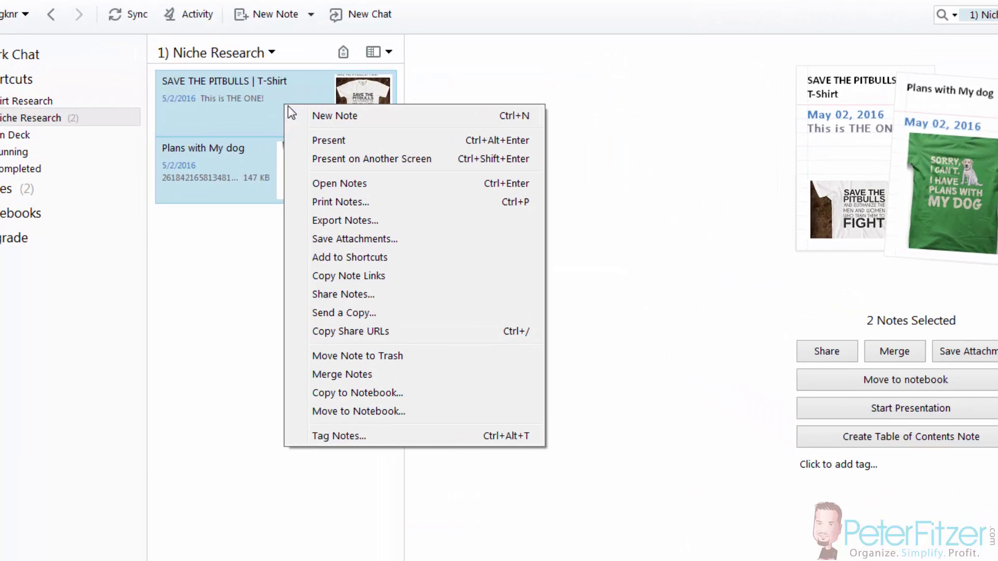
pyautogui.click(343, 374)
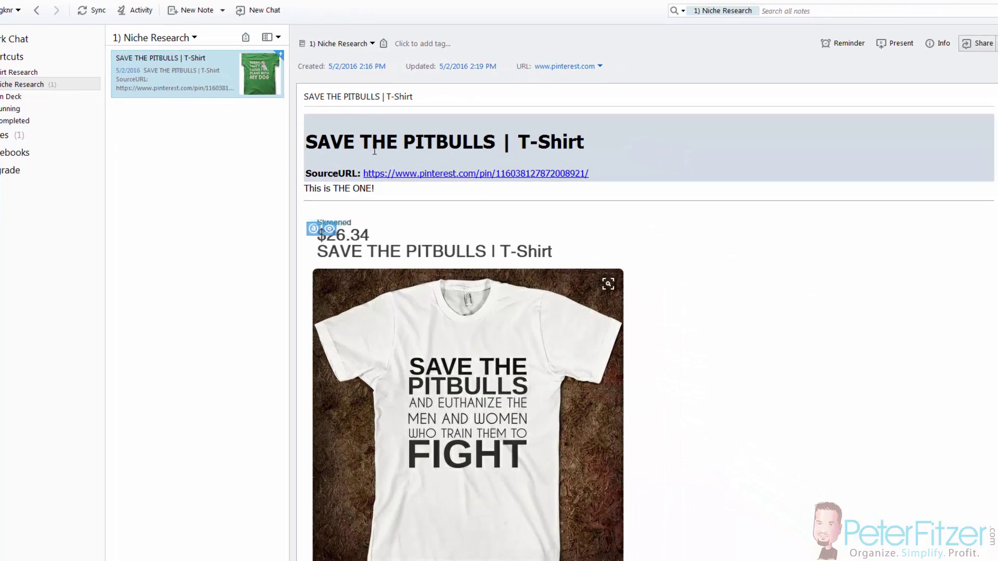
pyautogui.scroll(-10, 555, 373)
pyautogui.scroll(7, 411, 312)
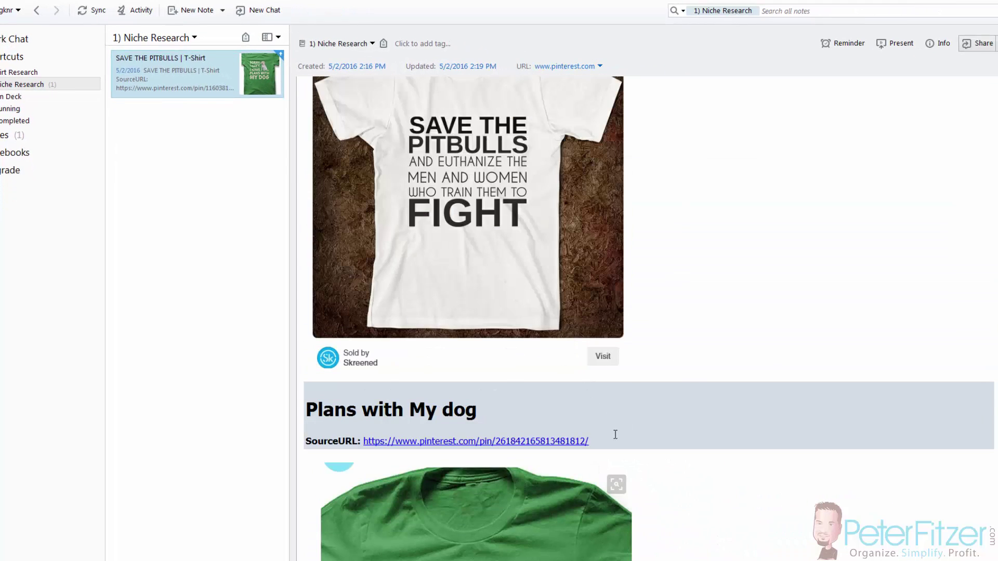
pyautogui.scroll(5, 416, 421)
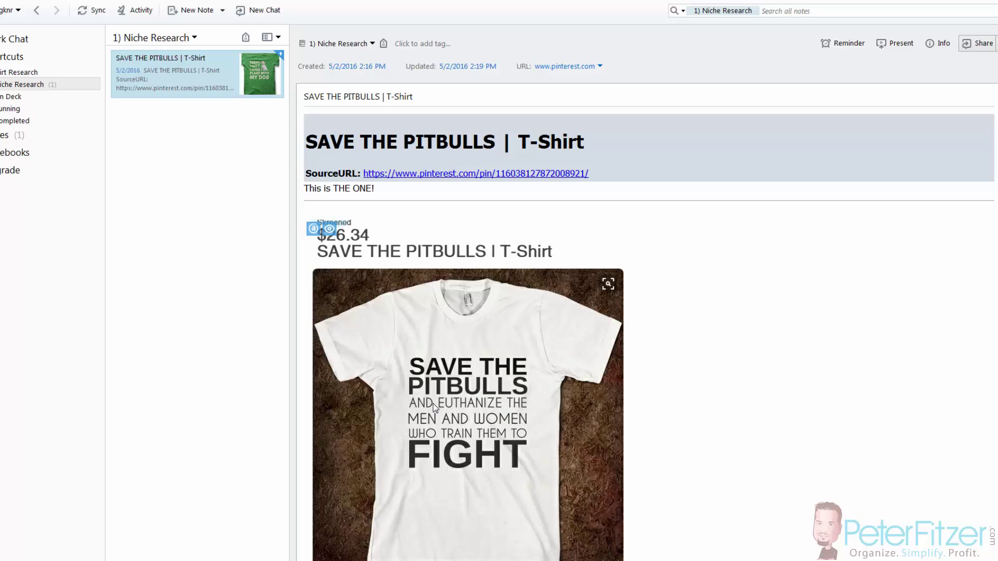
pyautogui.scroll(-6, 473, 377)
pyautogui.scroll(-5, 473, 377)
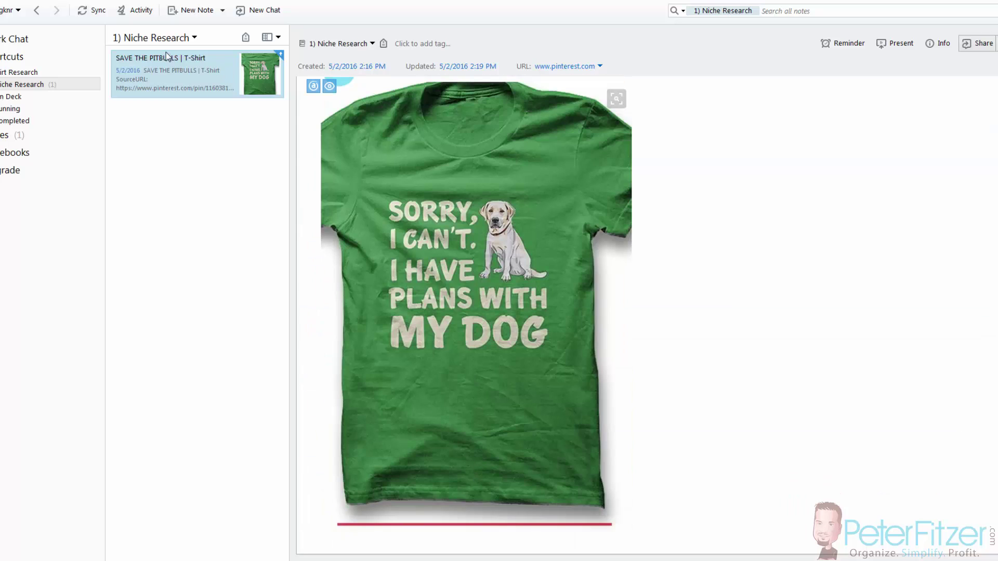
pyautogui.scroll(10, 306, 365)
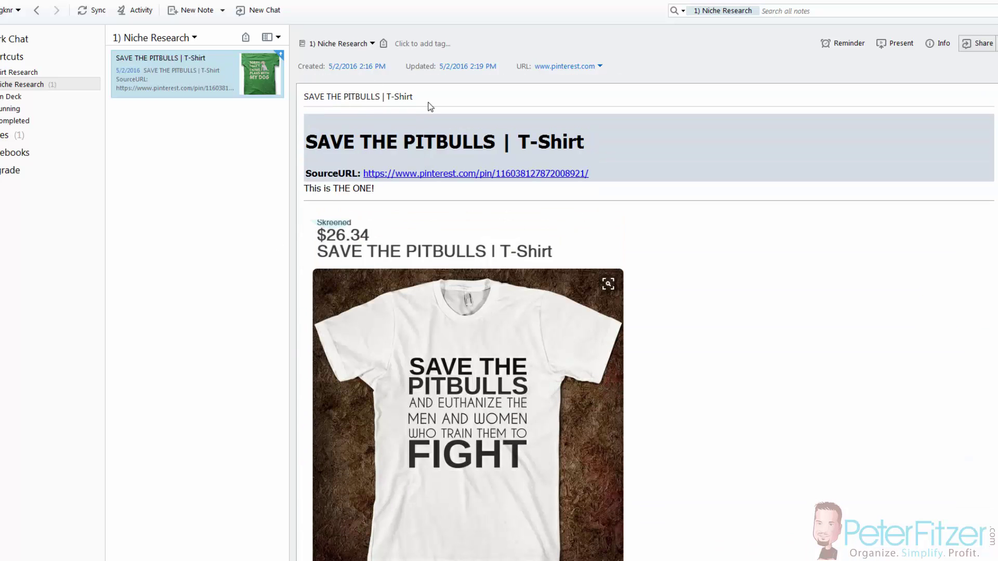
# - Replace the merged note's title with 'Pitbull Niche' and commit it
pyautogui.moveTo(423, 97); pyautogui.dragTo(273, 97)
pyautogui.write('Pitbu')
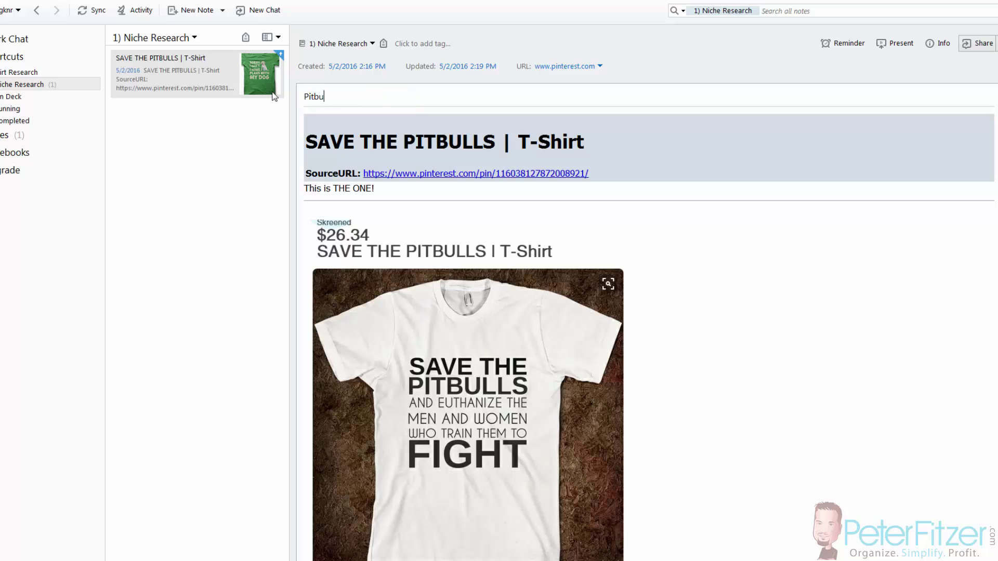
pyautogui.write('ll Niche')
pyautogui.scroll(-12, 400, 275)
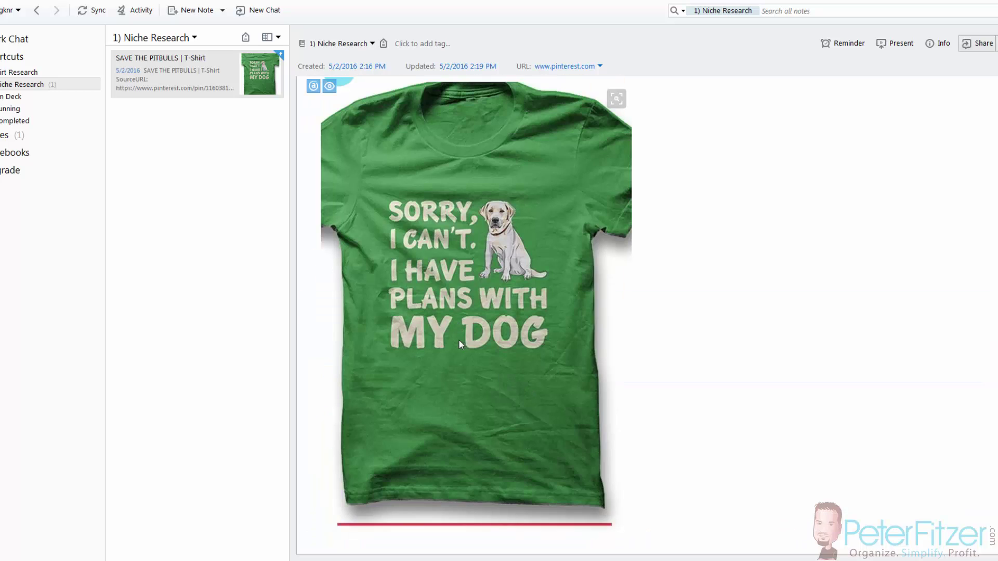
pyautogui.scroll(15, 459, 339)
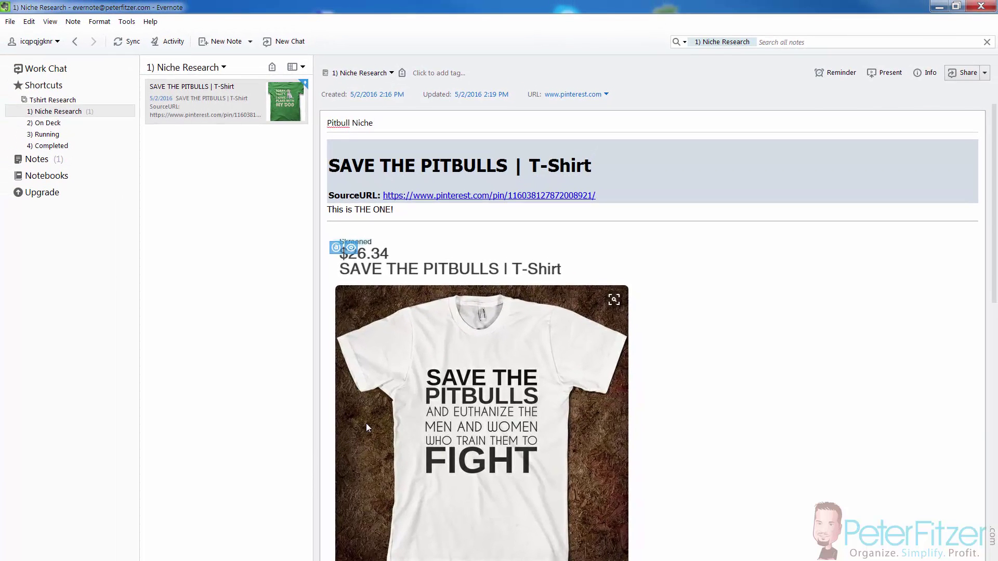
pyautogui.press('Return')
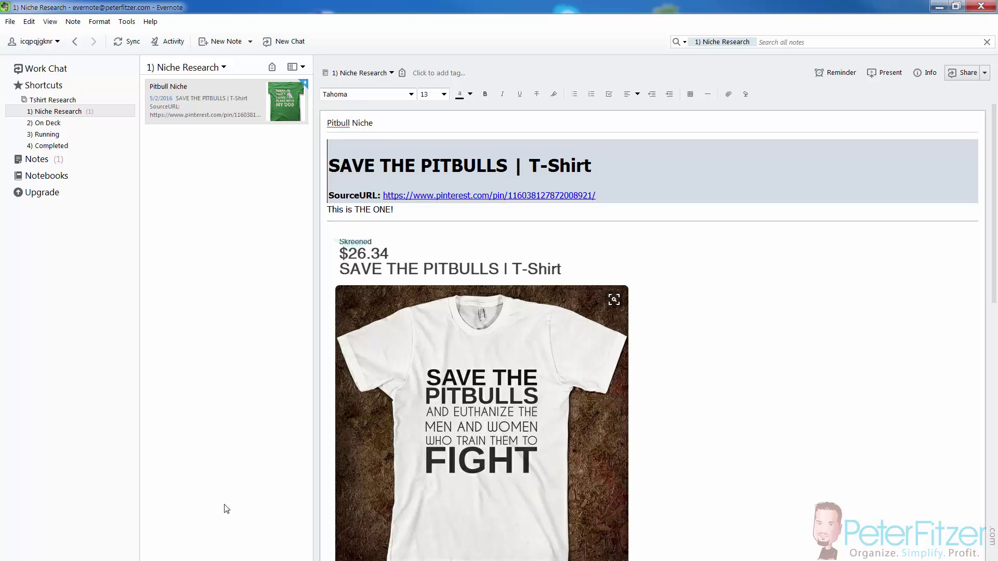
# - Use Move to Notebook to send the Pitbull Niche note into 3) Running
pyautogui.click(174, 156)
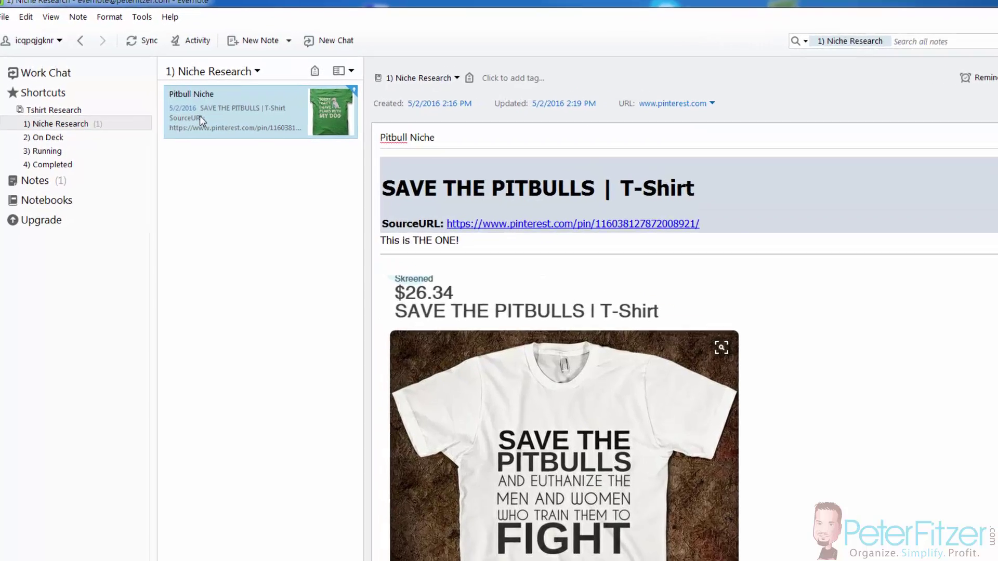
pyautogui.rightClick(175, 106)
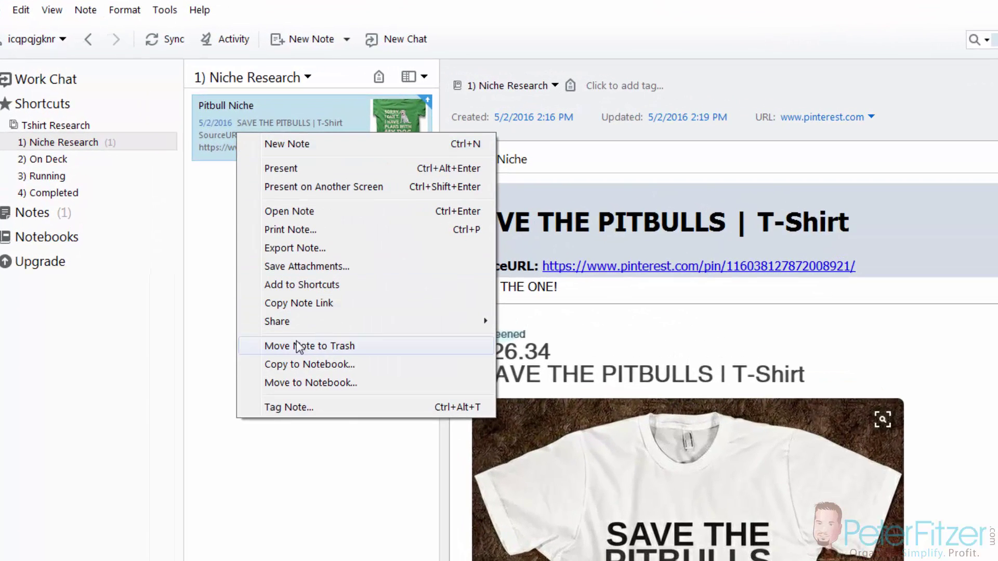
pyautogui.click(293, 383)
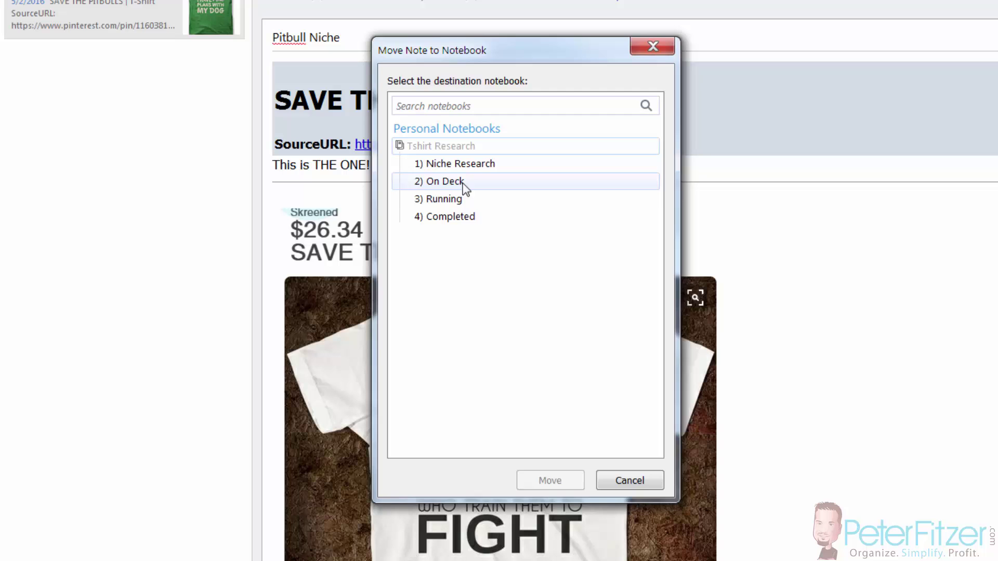
pyautogui.click(520, 247)
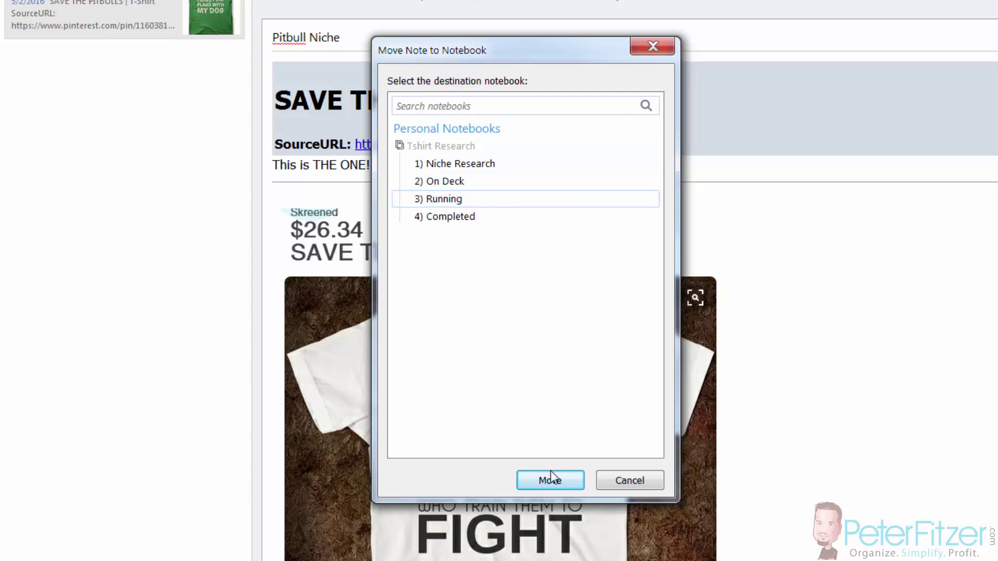
pyautogui.click(550, 479)
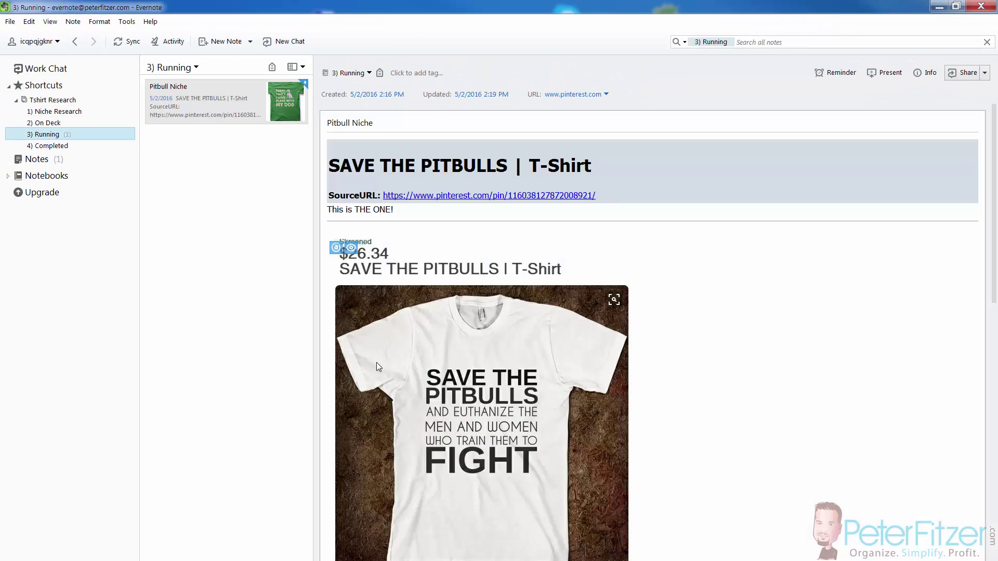
pyautogui.scroll(-8, 456, 379)
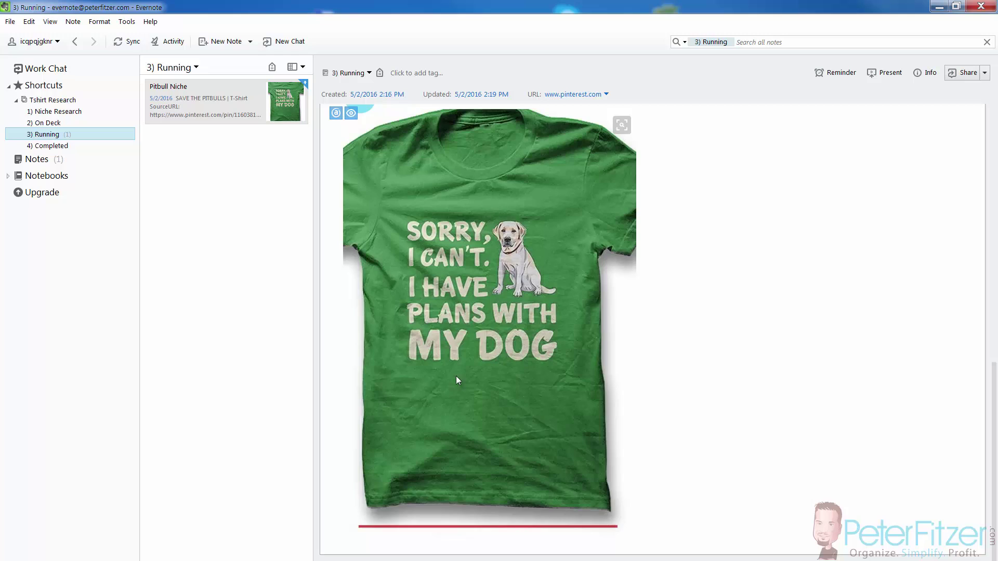
pyautogui.scroll(6, 421, 389)
pyautogui.scroll(5, 421, 388)
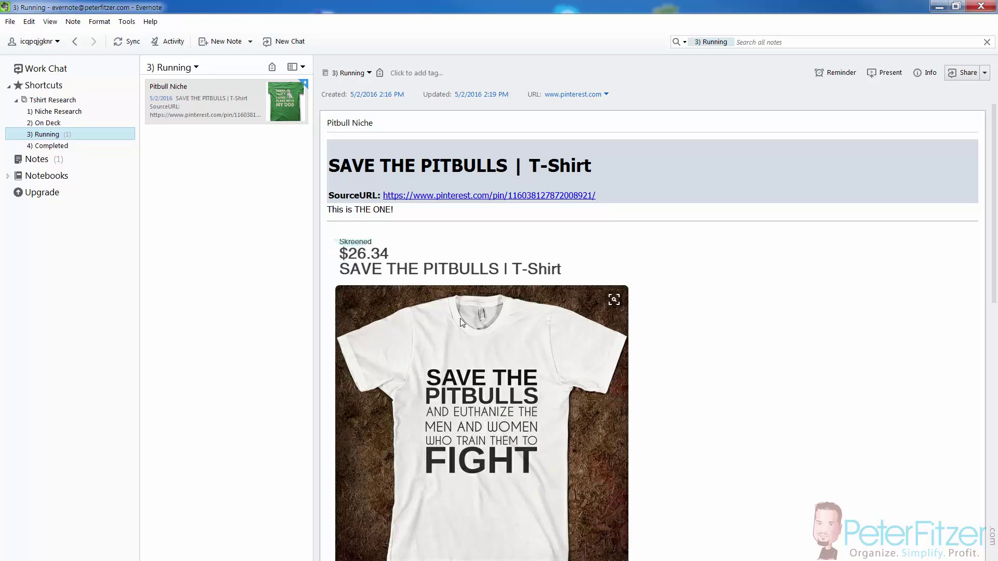
# - Search Pinterest for 'nurse shirts' and open the Don't Mess With Me nurse shirt pin
pyautogui.hotkey('alt', 'Tab')
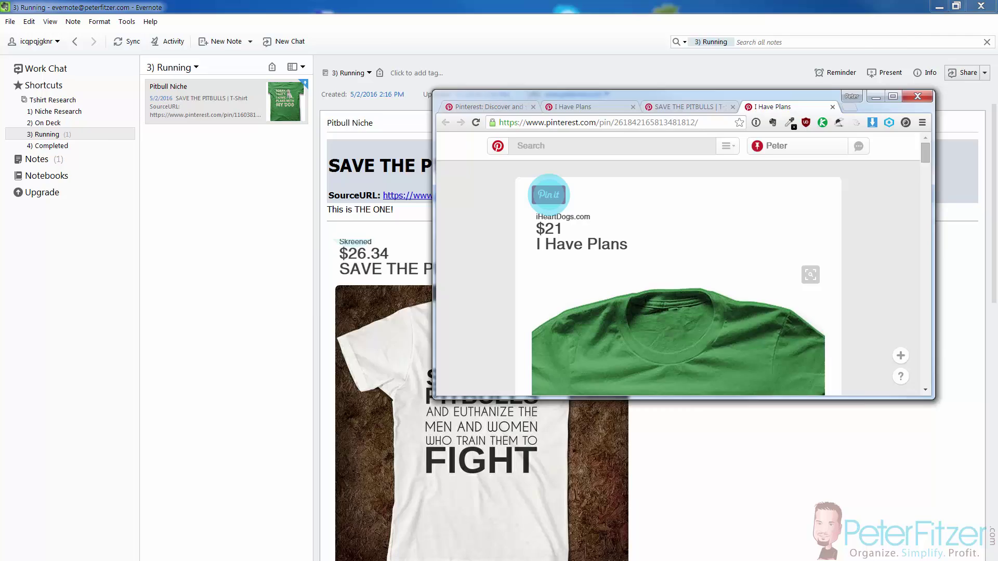
pyautogui.click(87, 5)
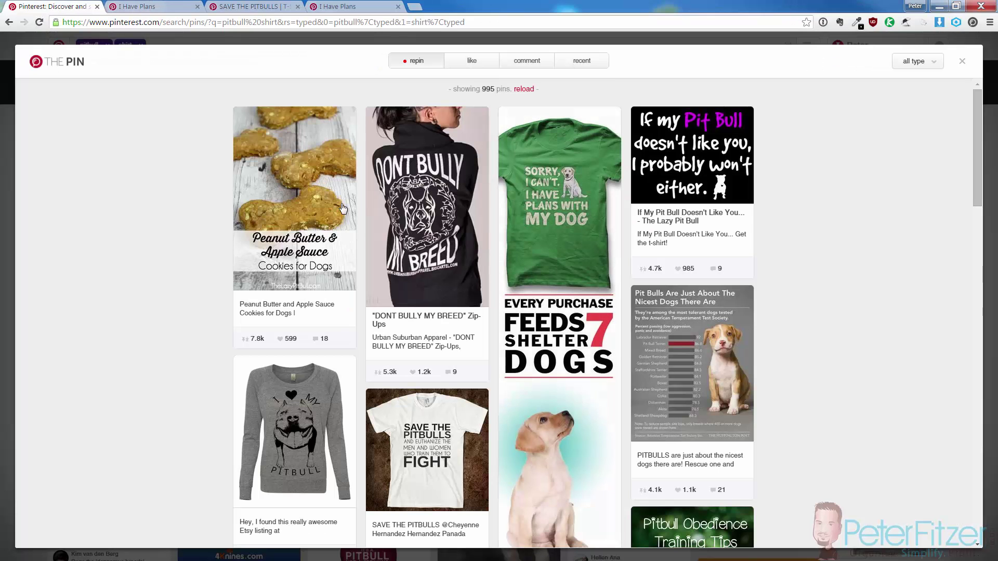
pyautogui.click(314, 45)
pyautogui.write('n')
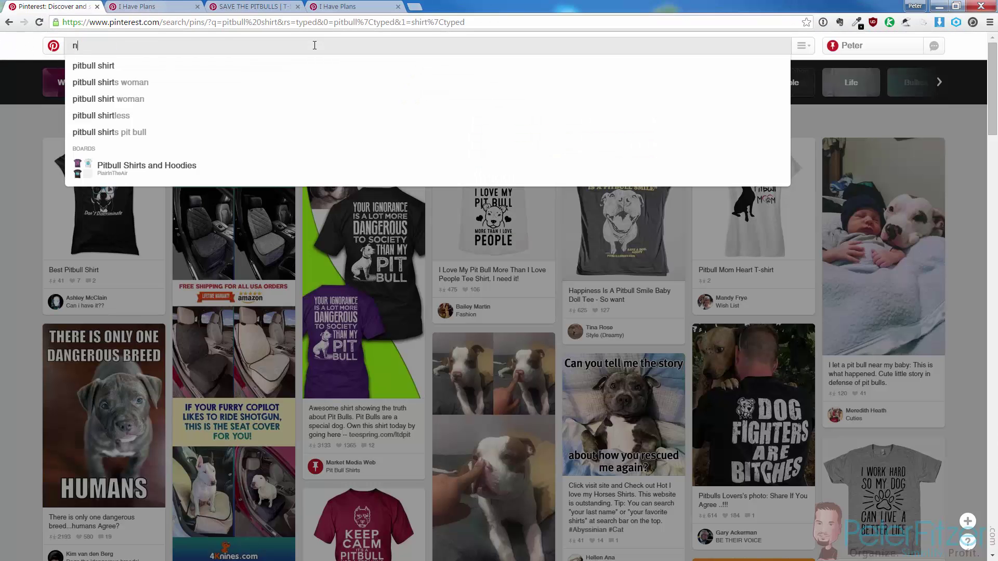
pyautogui.write('urse shirts')
pyautogui.press('Return')
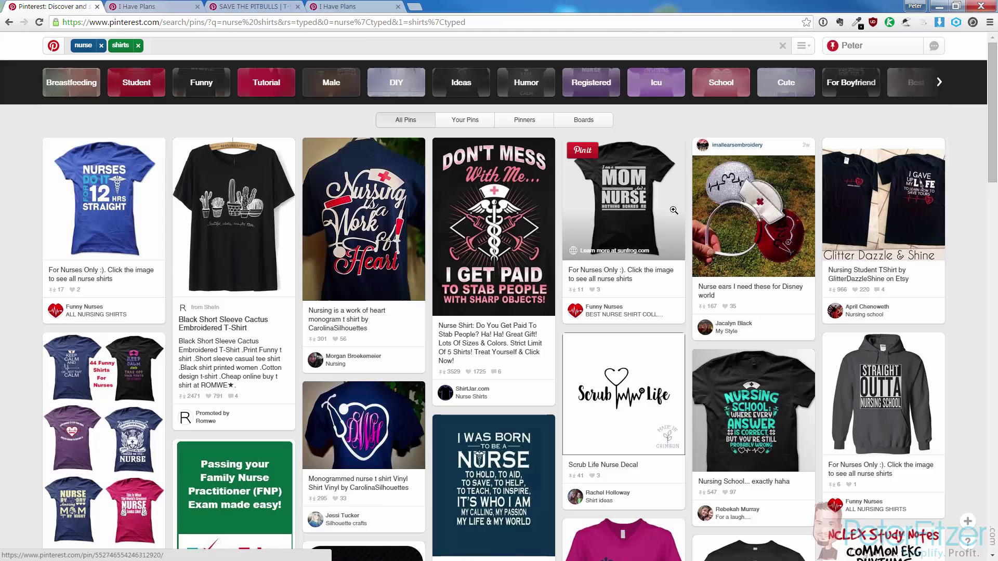
pyautogui.click(475, 215)
# - Clip a screenshot of the nurse shirt pin titled 'Nurse Name Stab People' to Niche Research
pyautogui.click(839, 23)
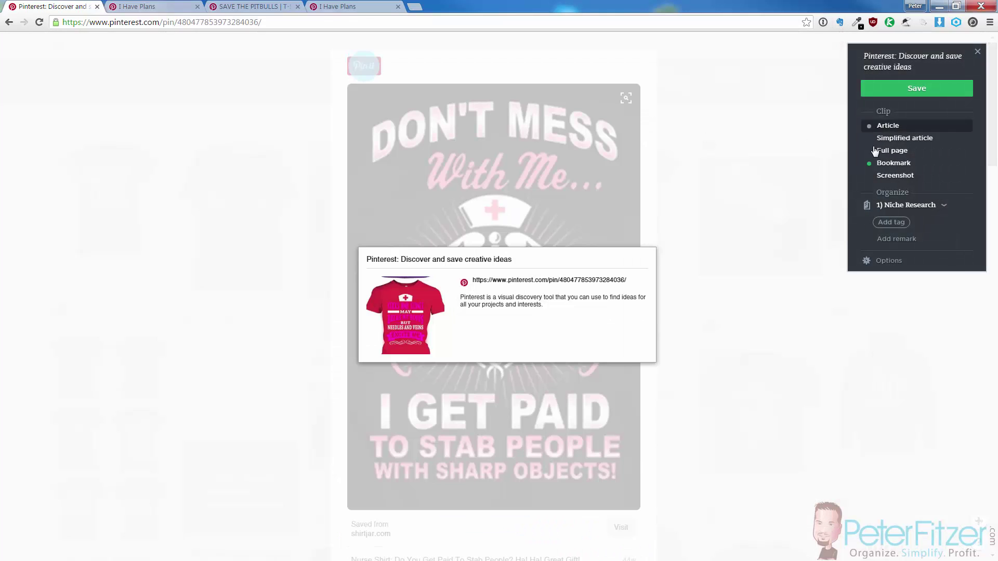
pyautogui.click(895, 175)
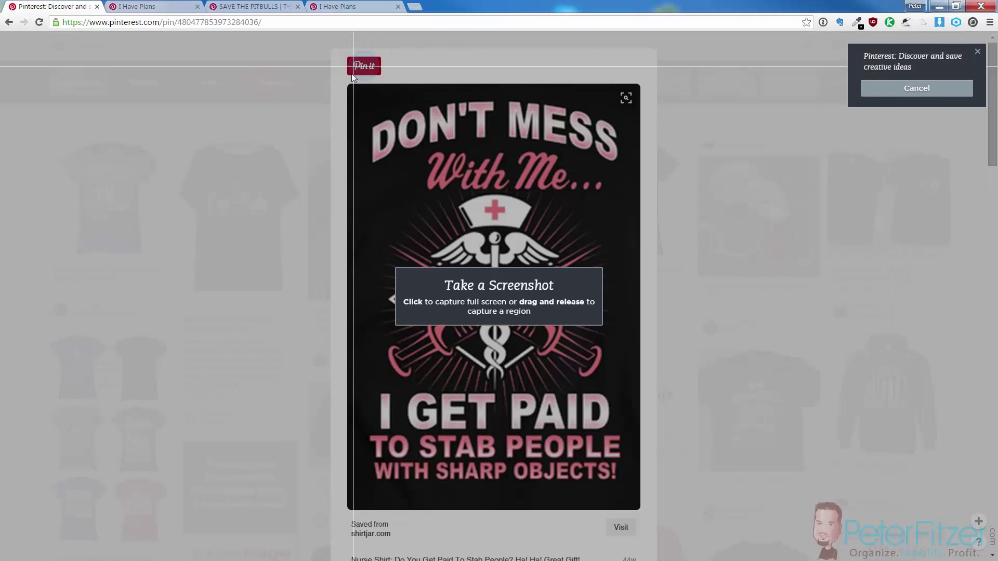
pyautogui.moveTo(342, 80); pyautogui.dragTo(644, 517)
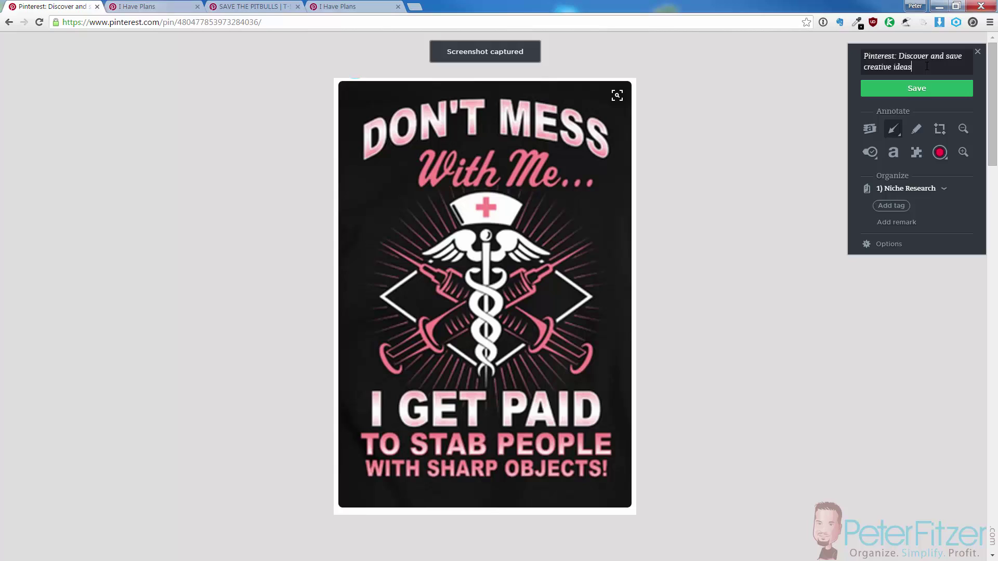
pyautogui.moveTo(927, 66); pyautogui.dragTo(832, 49)
pyautogui.write('Nurse')
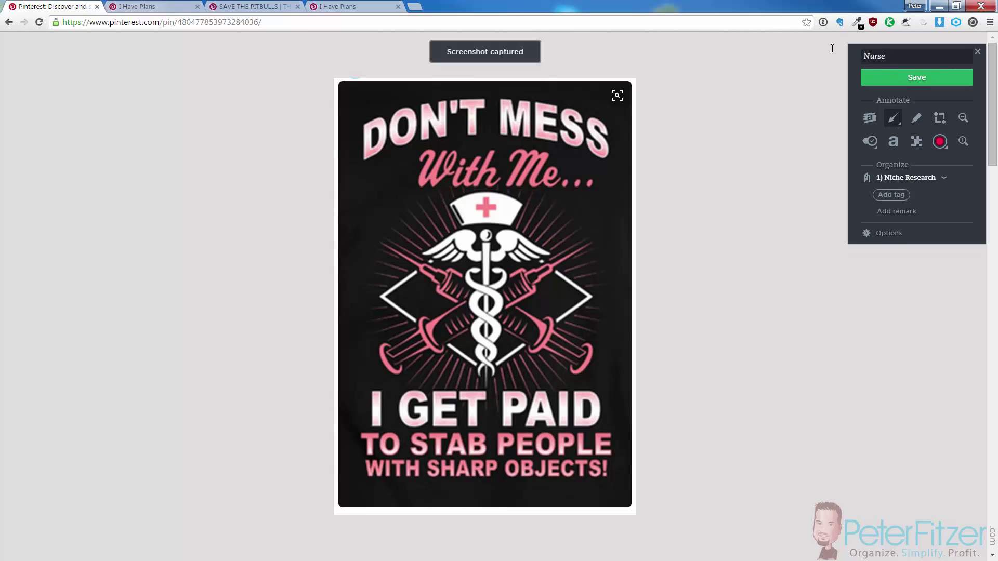
pyautogui.write(' Name Stab People')
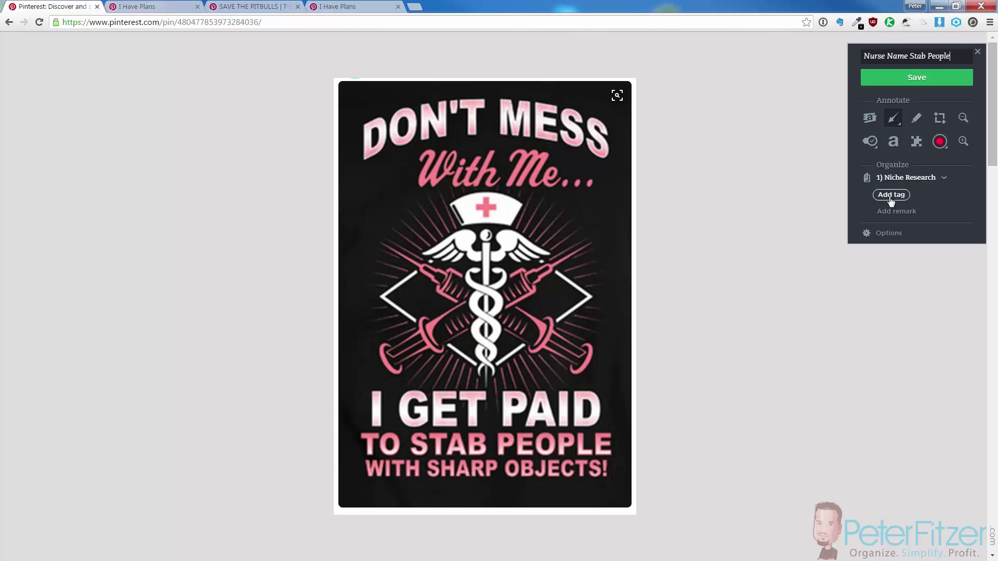
pyautogui.click(915, 78)
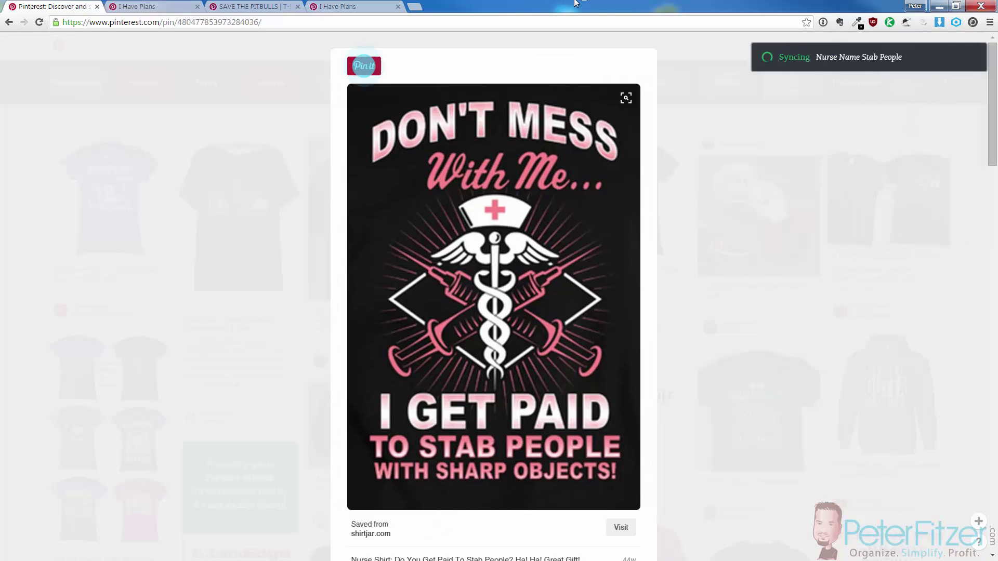
pyautogui.hotkey('alt', 'Tab')
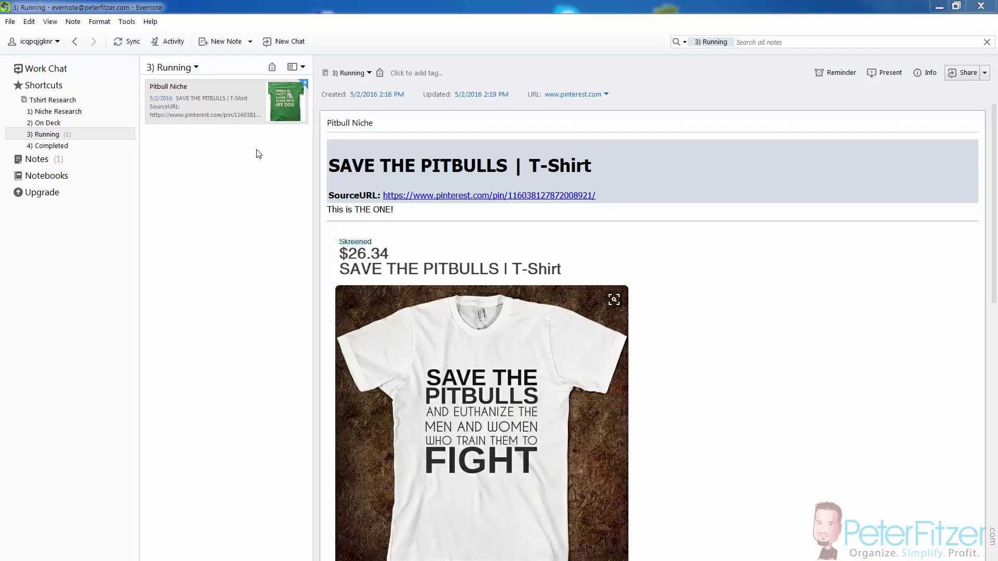
# - Browse the Niche Research, Running and On Deck notebooks, ending on Niche Research with the nurse clip
pyautogui.click(77, 111)
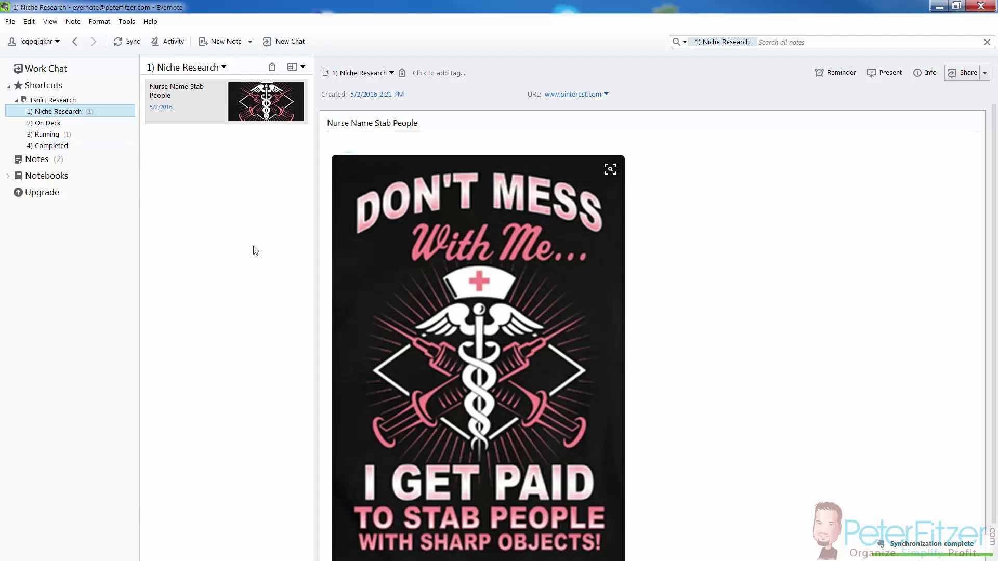
pyautogui.click(49, 134)
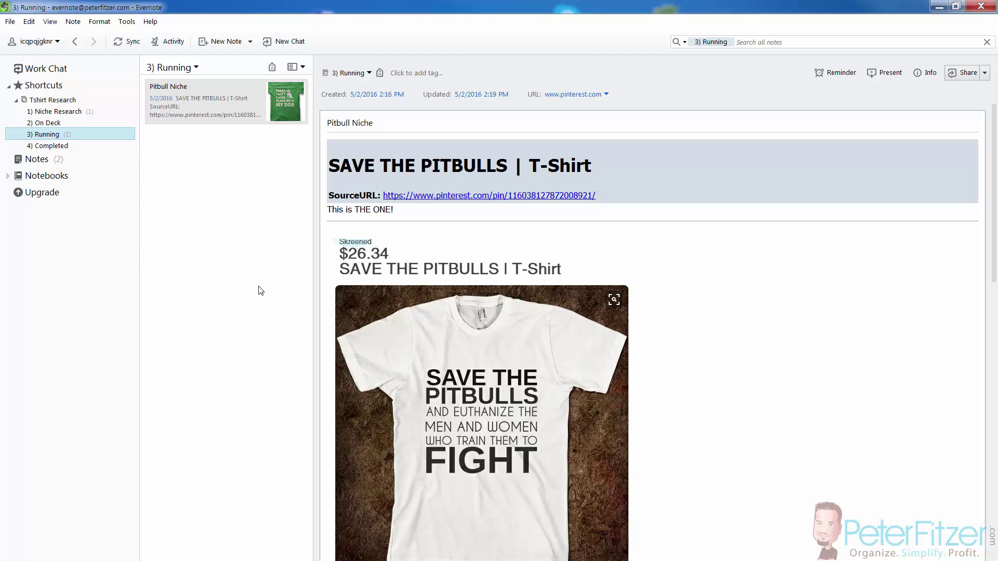
pyautogui.click(58, 122)
pyautogui.click(49, 135)
pyautogui.click(82, 113)
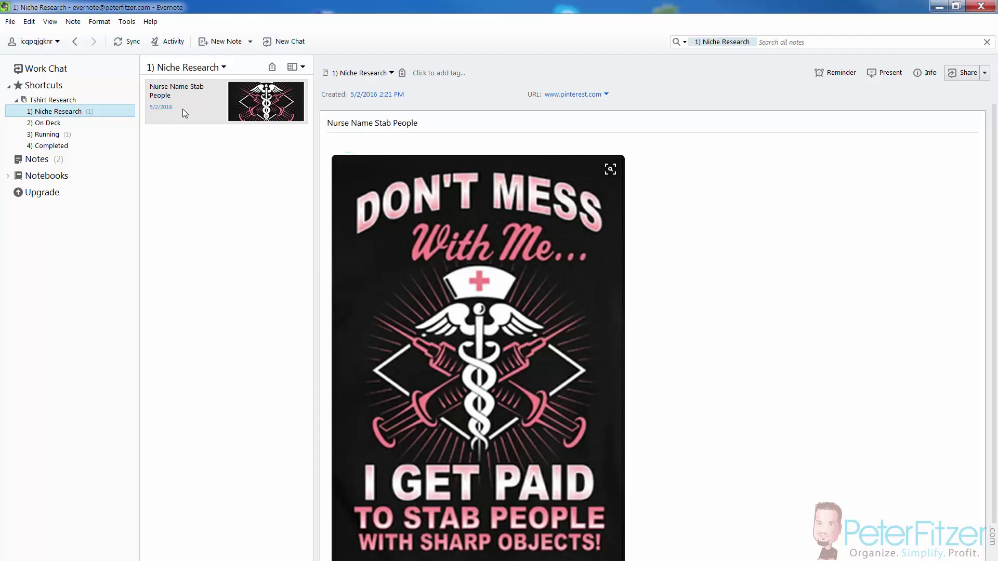
pyautogui.click(60, 124)
pyautogui.click(59, 123)
pyautogui.click(62, 112)
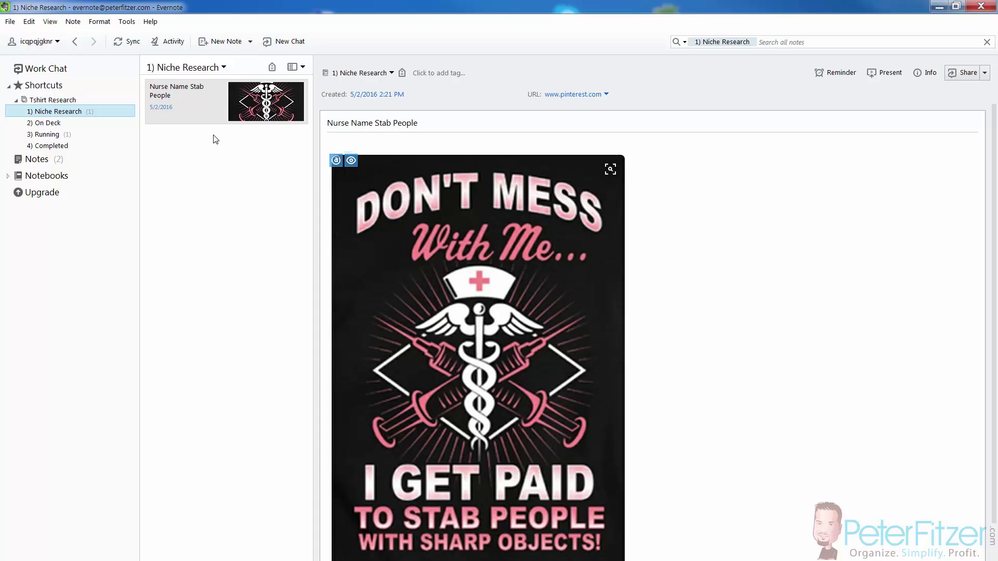
# - Move the Nurse Name Stab People note to the 2) On Deck notebook
pyautogui.rightClick(204, 97)
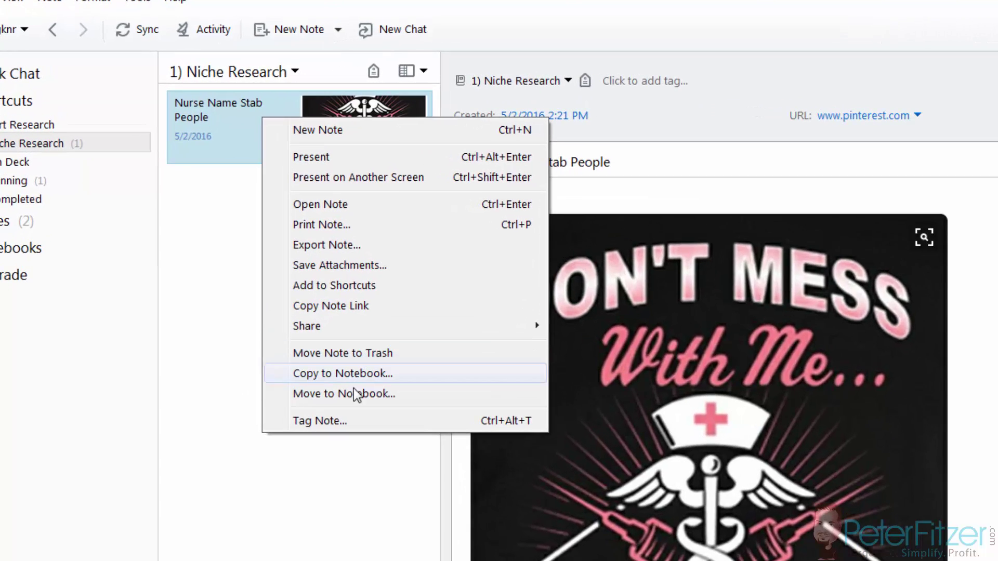
pyautogui.click(264, 274)
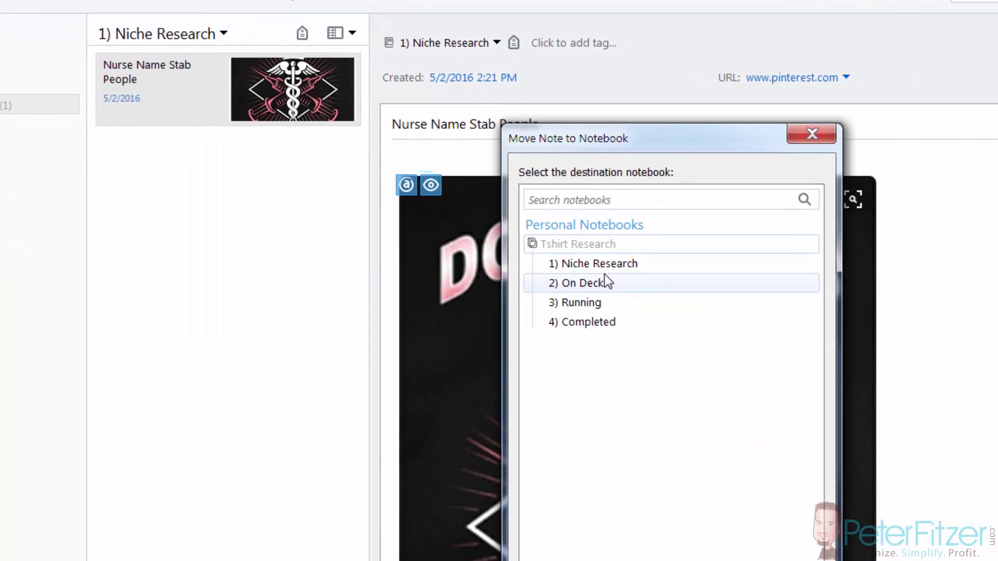
pyautogui.click(605, 276)
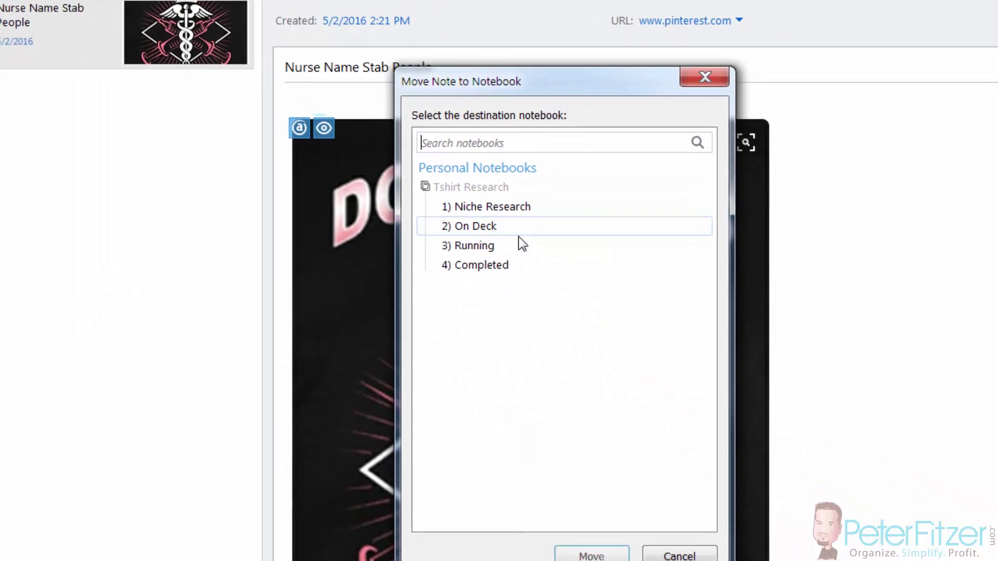
pyautogui.click(730, 560)
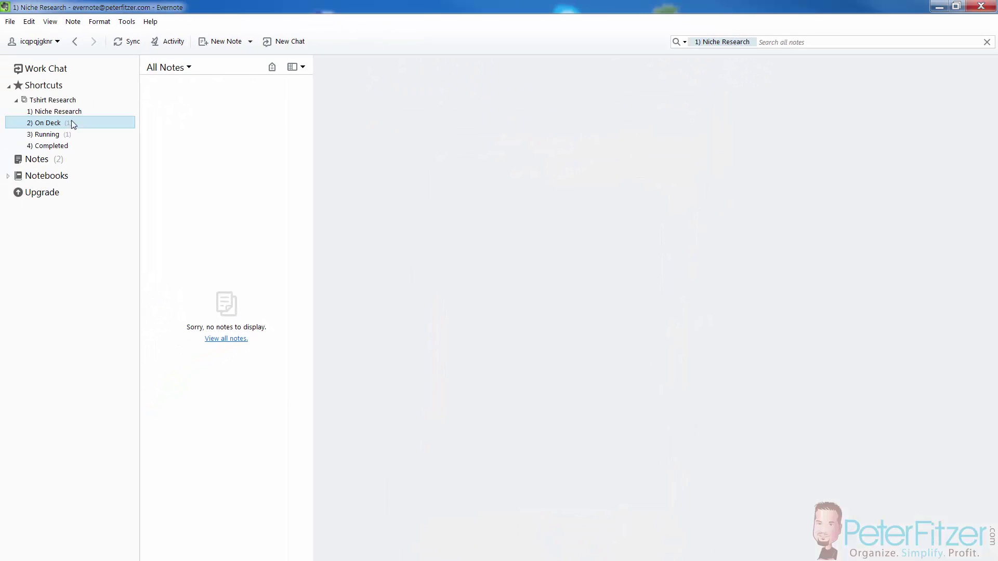
# - Check the 2) On Deck and 3) Running notebooks, ending on Running with Pitbull Niche
pyautogui.click(71, 120)
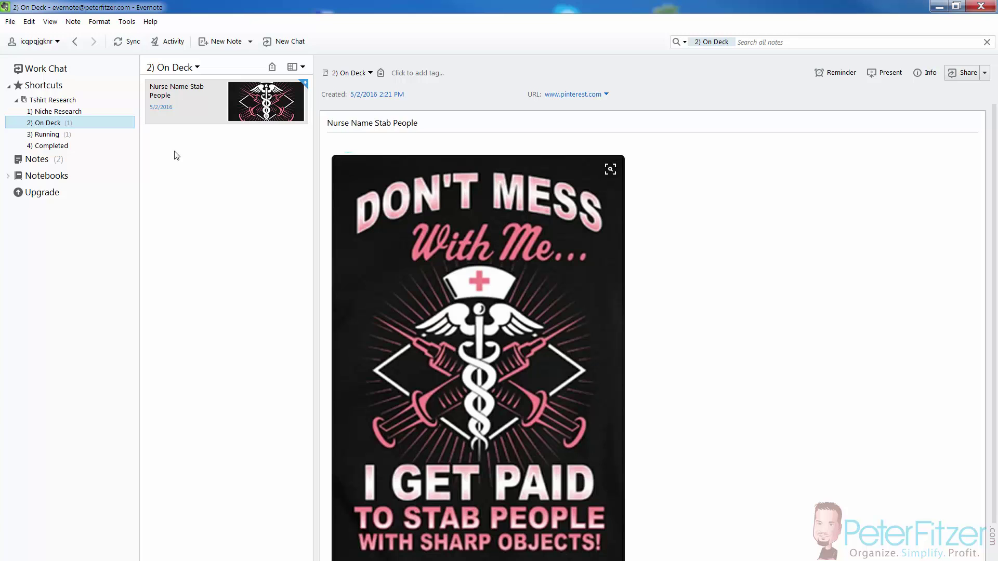
pyautogui.click(62, 134)
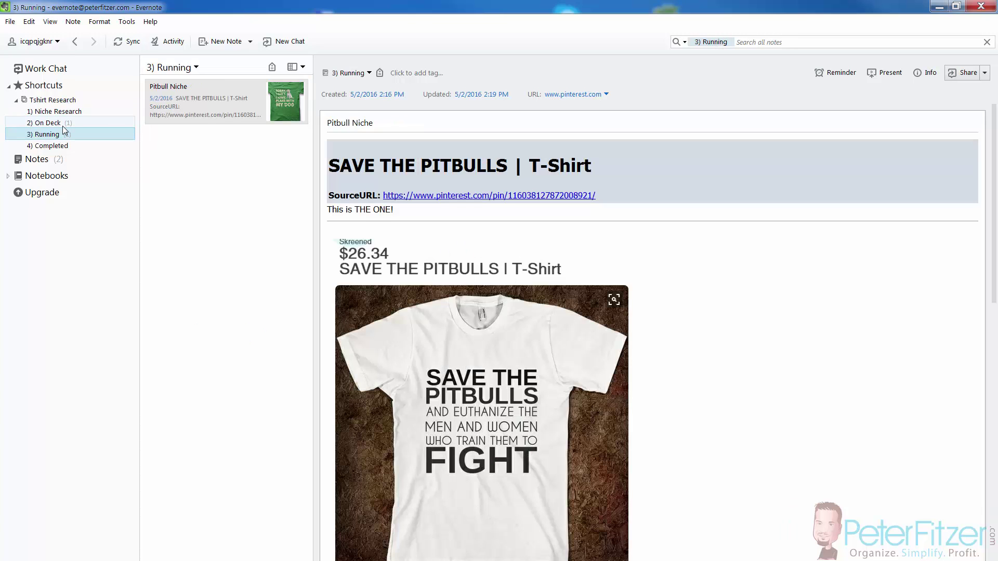
pyautogui.click(62, 125)
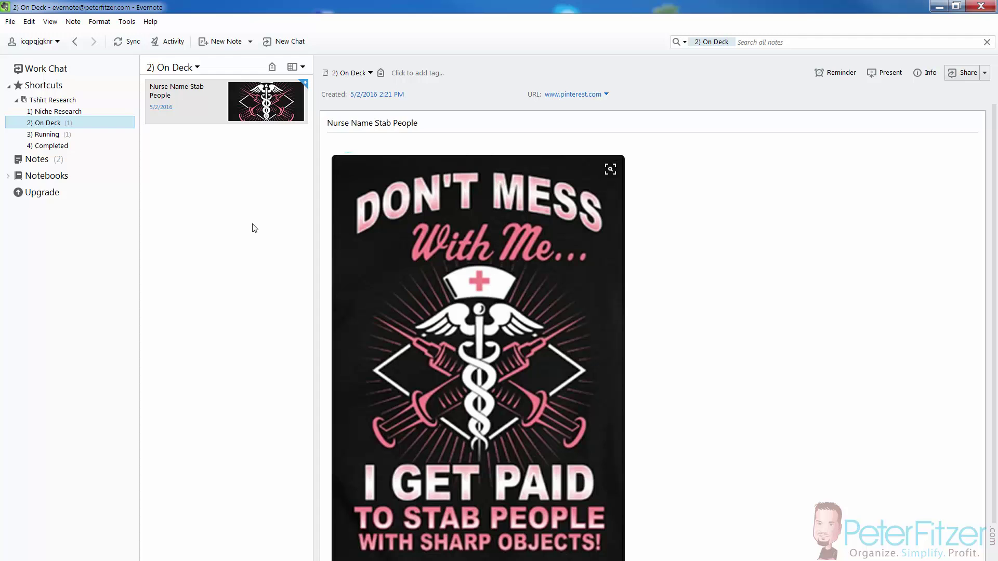
pyautogui.click(53, 137)
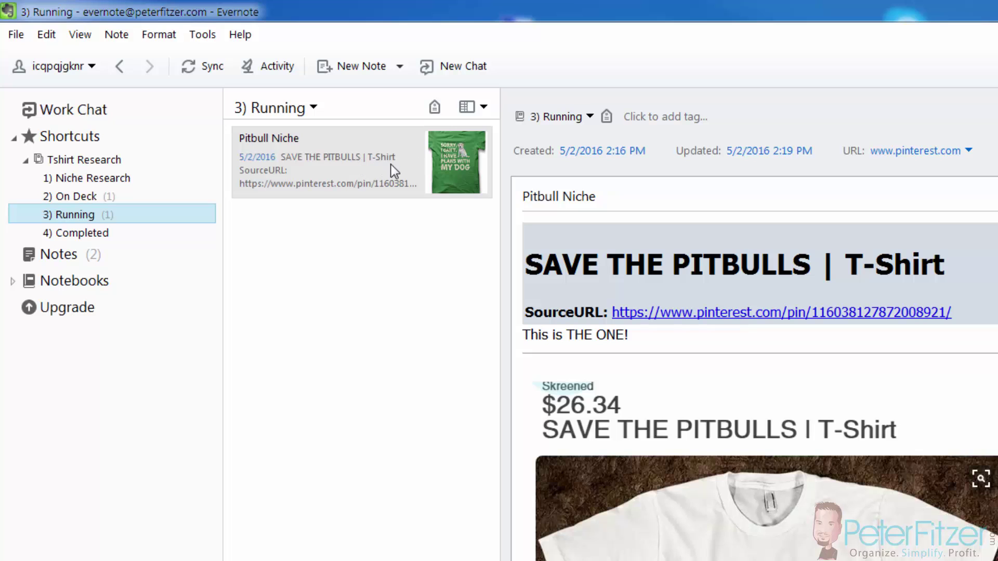
# - Move the Pitbull Niche note to the 4) Completed notebook
pyautogui.rightClick(380, 167)
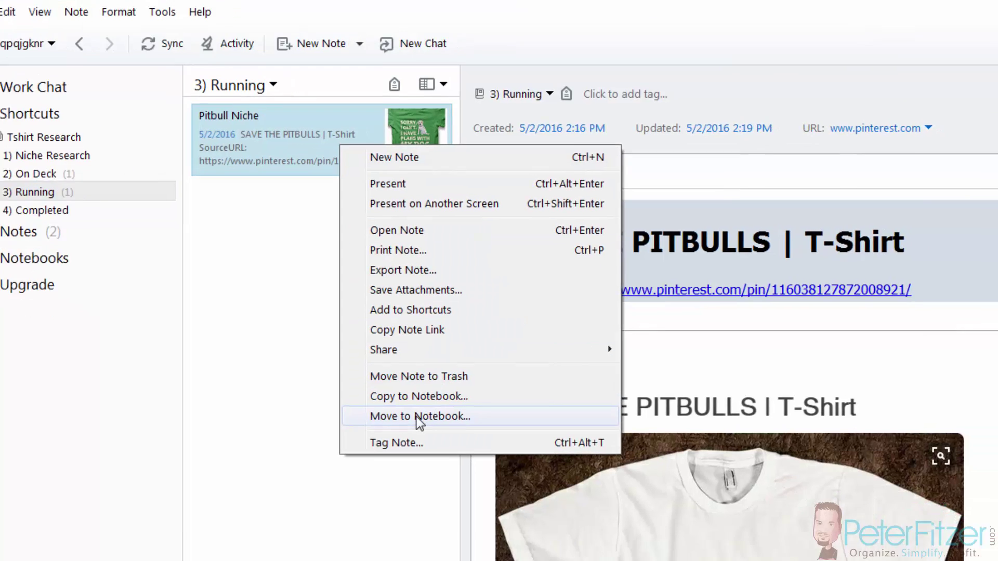
pyautogui.click(417, 417)
pyautogui.click(470, 232)
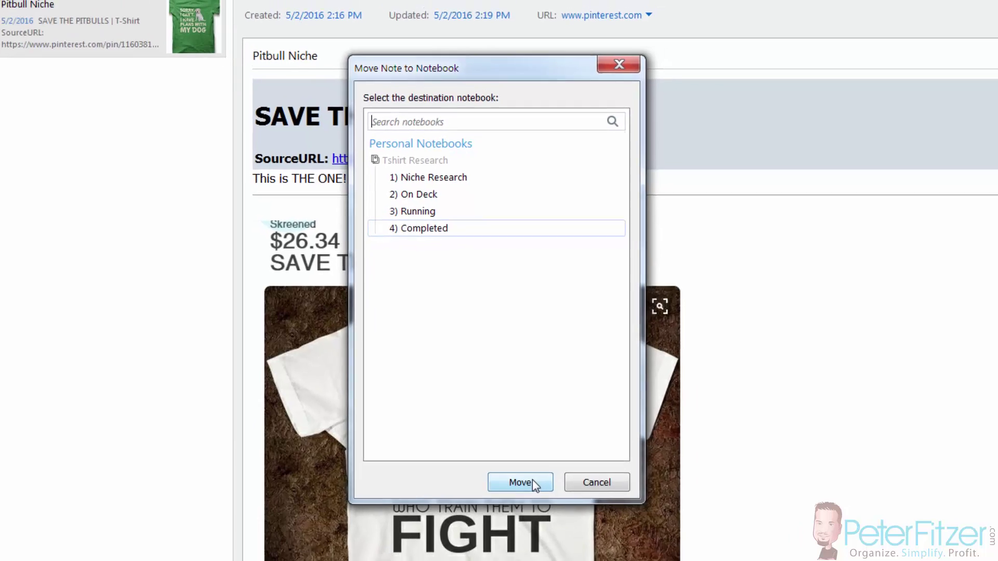
pyautogui.click(532, 479)
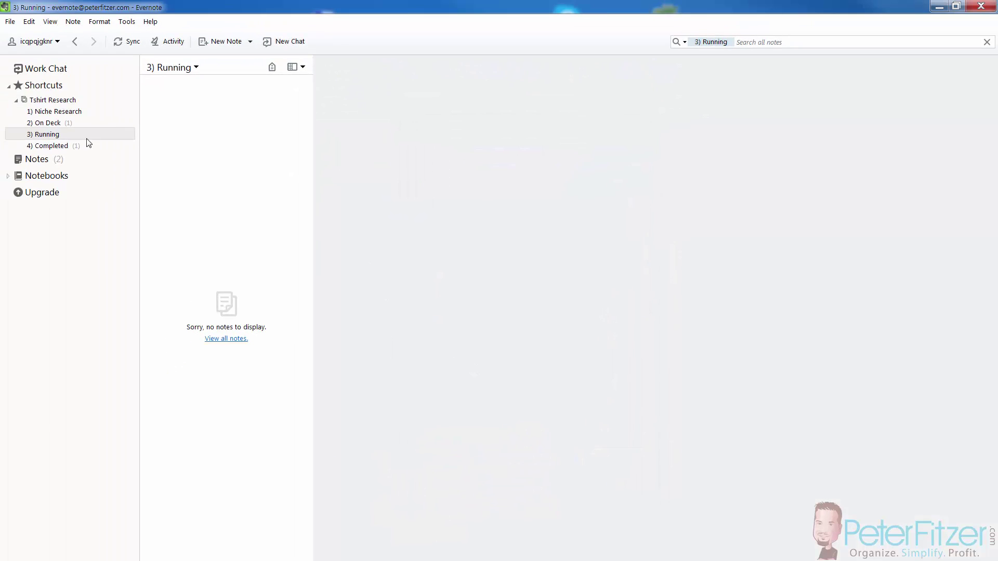
# - Confirm Pitbull Niche is in 4) Completed and 3) Running is now empty
pyautogui.click(82, 146)
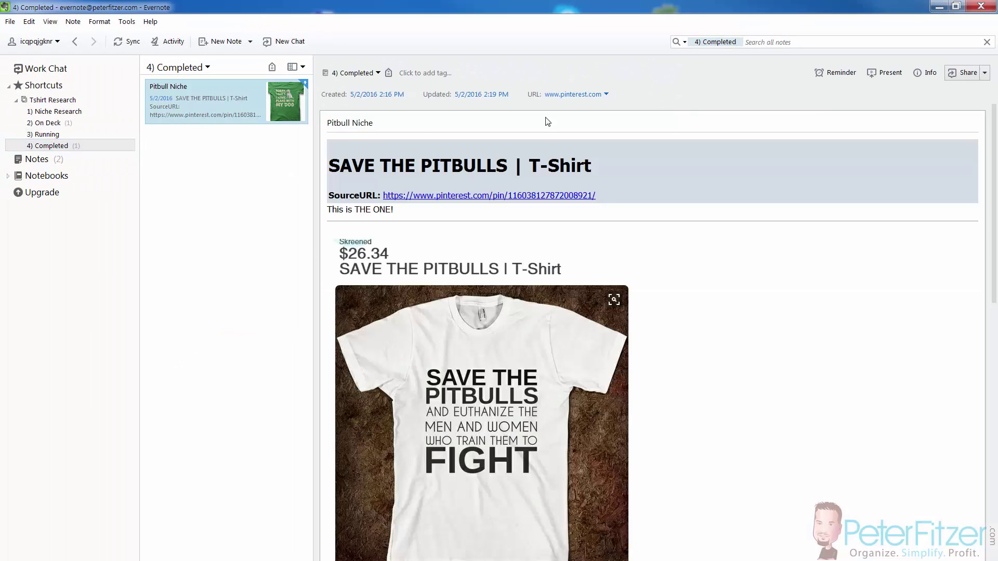
pyautogui.click(49, 134)
pyautogui.click(61, 146)
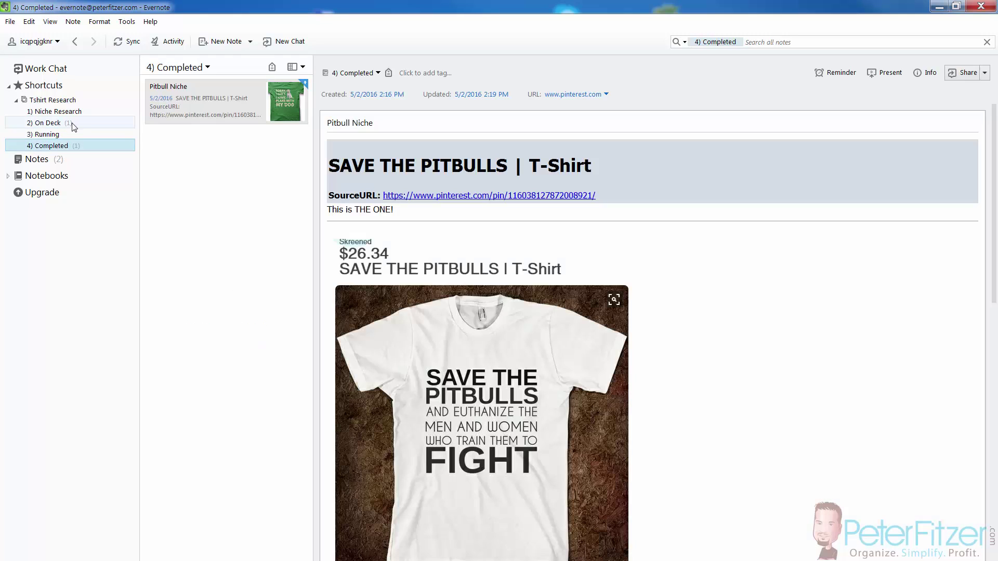
# - Add a Failed tag to Pitbull Niche, remove it, and tag the note Success
pyautogui.click(422, 72)
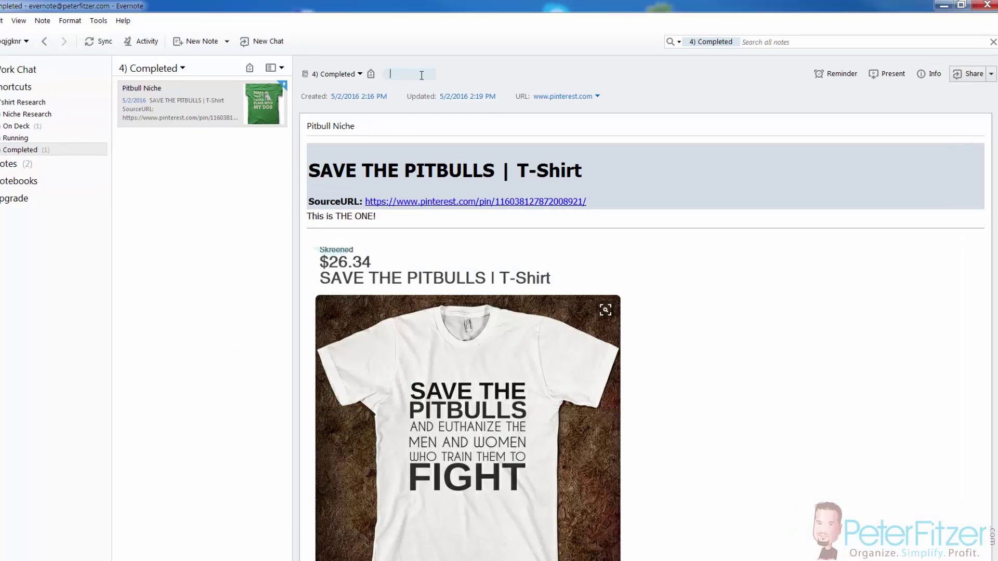
pyautogui.write('Failed')
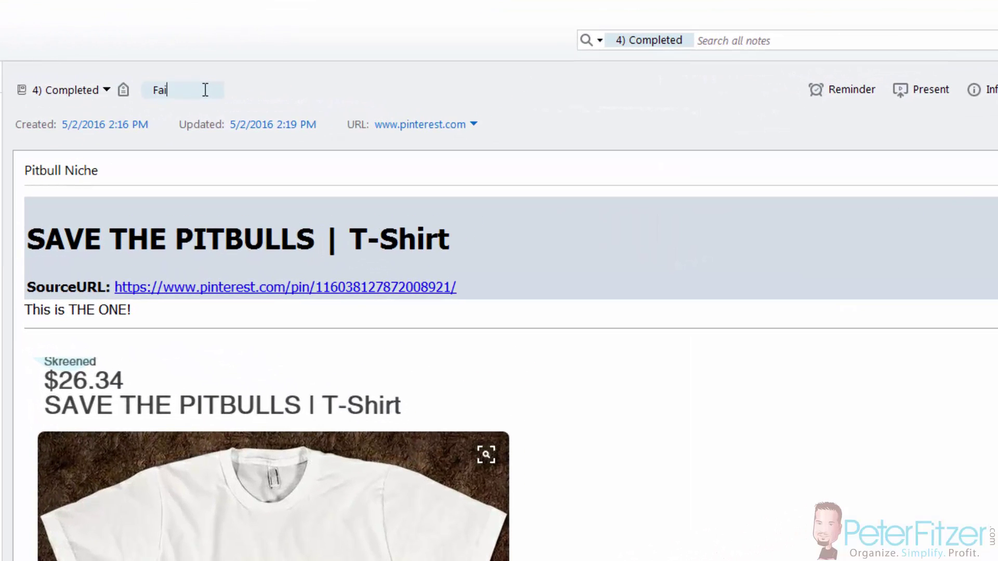
pyautogui.press('Return')
pyautogui.click(184, 90)
pyautogui.write('Success')
pyautogui.press('Return')
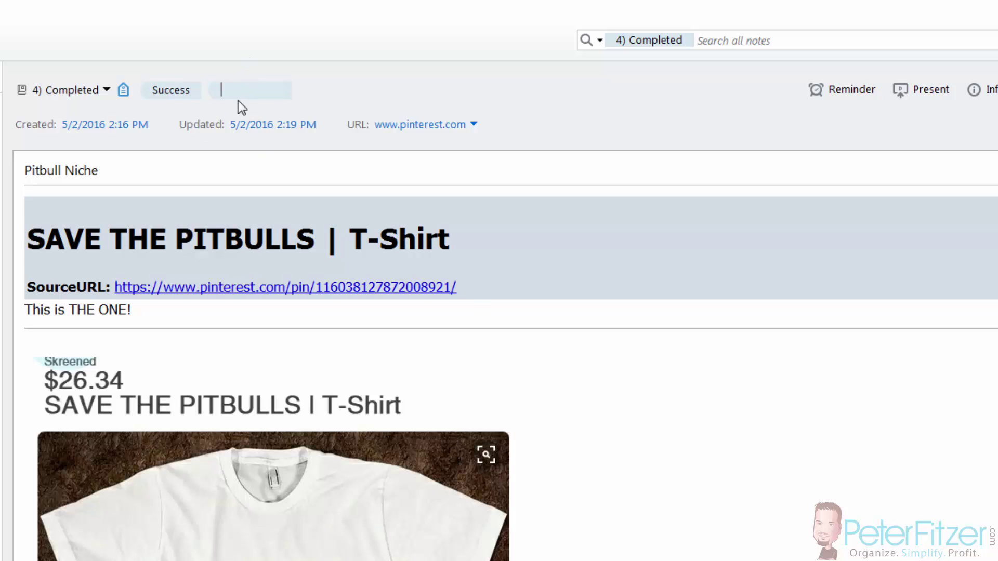
# - Search all notes for 'Success', then start typing 'Fail' in the search
pyautogui.click(824, 41)
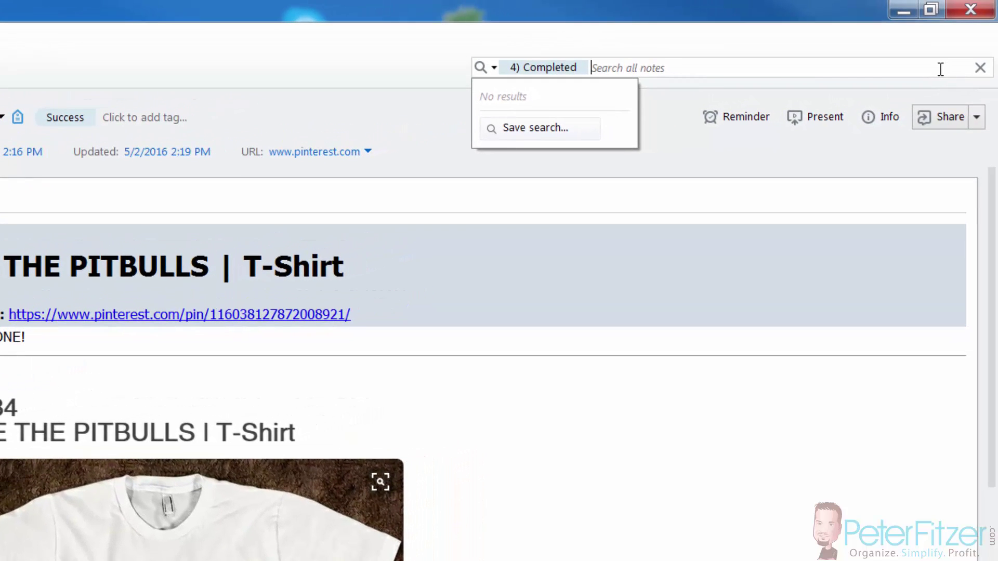
pyautogui.write('Success')
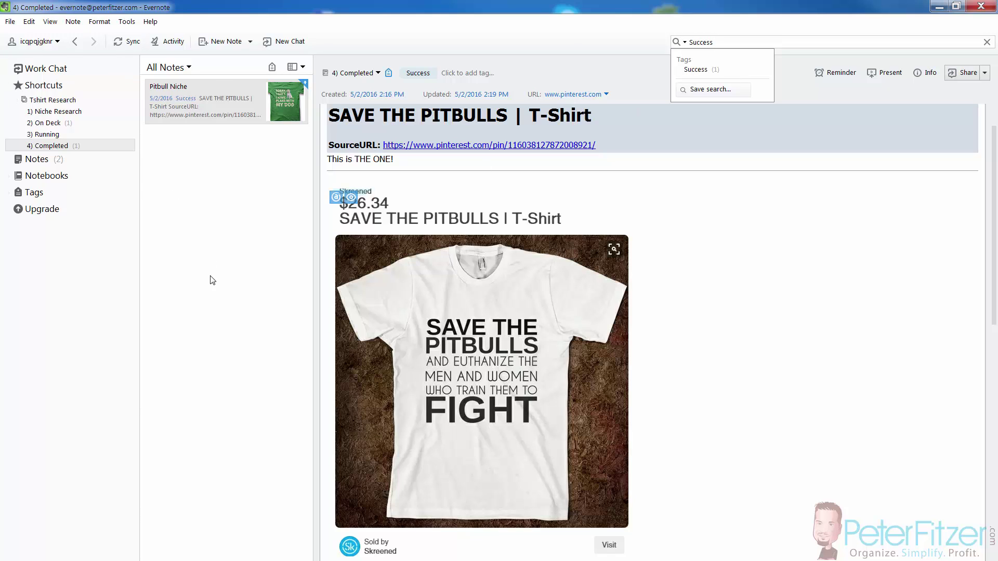
pyautogui.press('Return')
pyautogui.write('Fail')
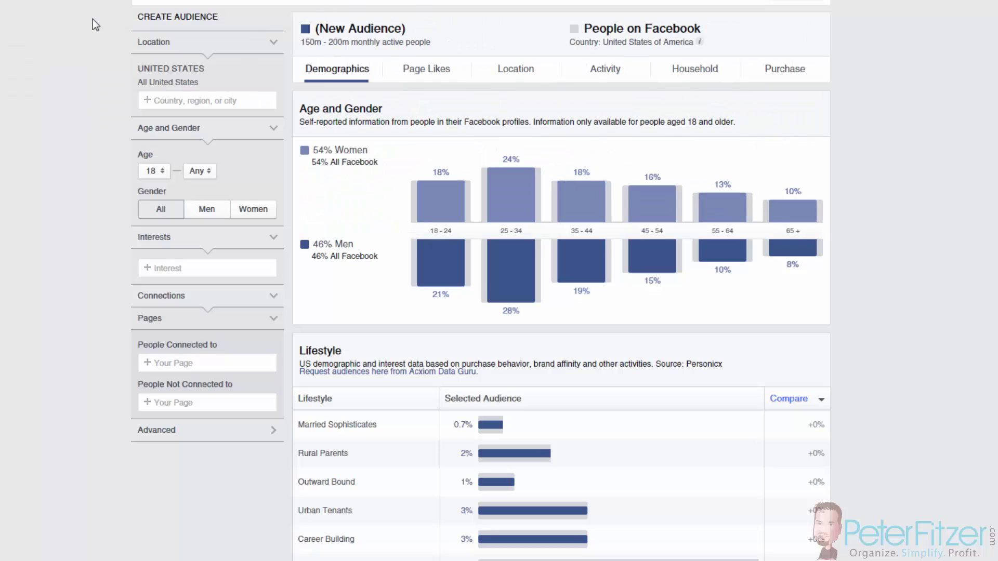
# - Scroll to the Lifestyle table and show the Interests category dropdown for the US audience
pyautogui.scroll(-3, 210, 313)
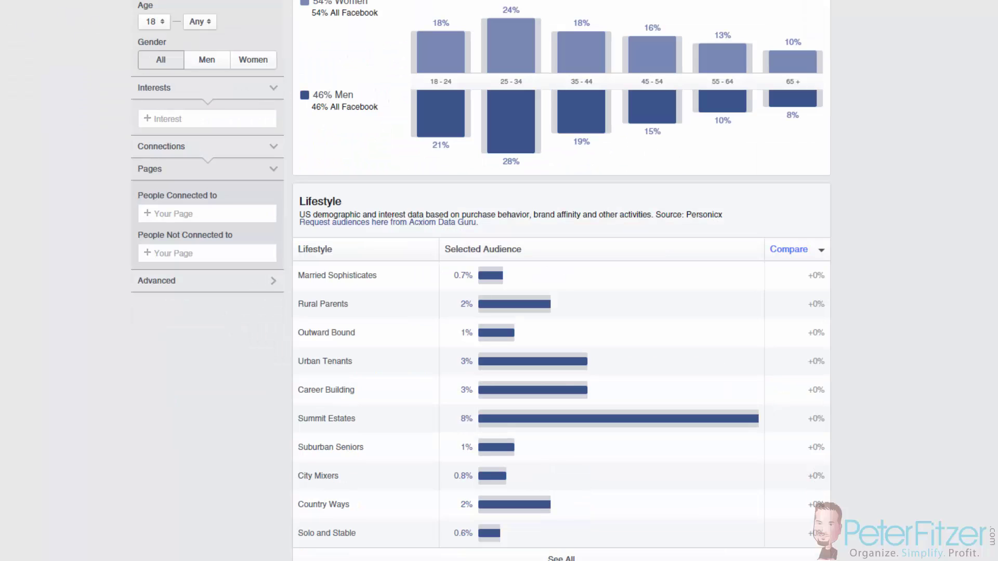
pyautogui.click(197, 118)
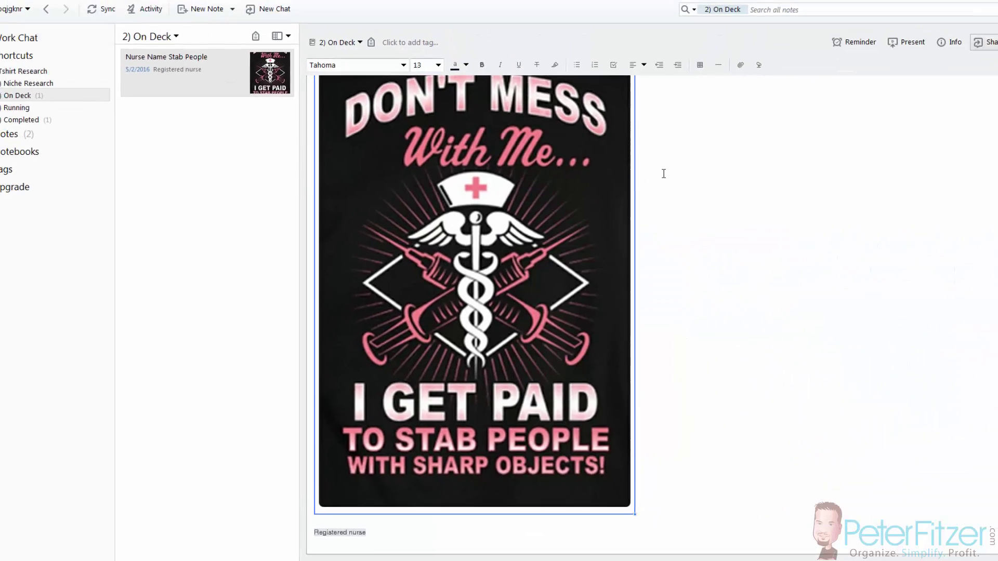
# - Add 'NUrse' and 'RN' as new lines below 'Registered nurse' in the nurse shirt note
pyautogui.click(397, 532)
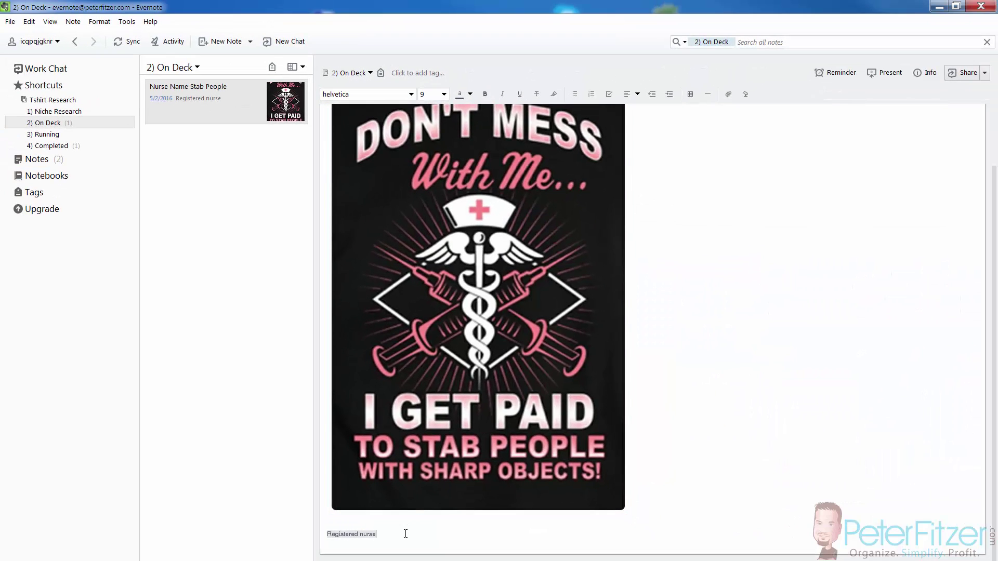
pyautogui.press('Return')
pyautogui.write('NUrse')
pyautogui.press('Return')
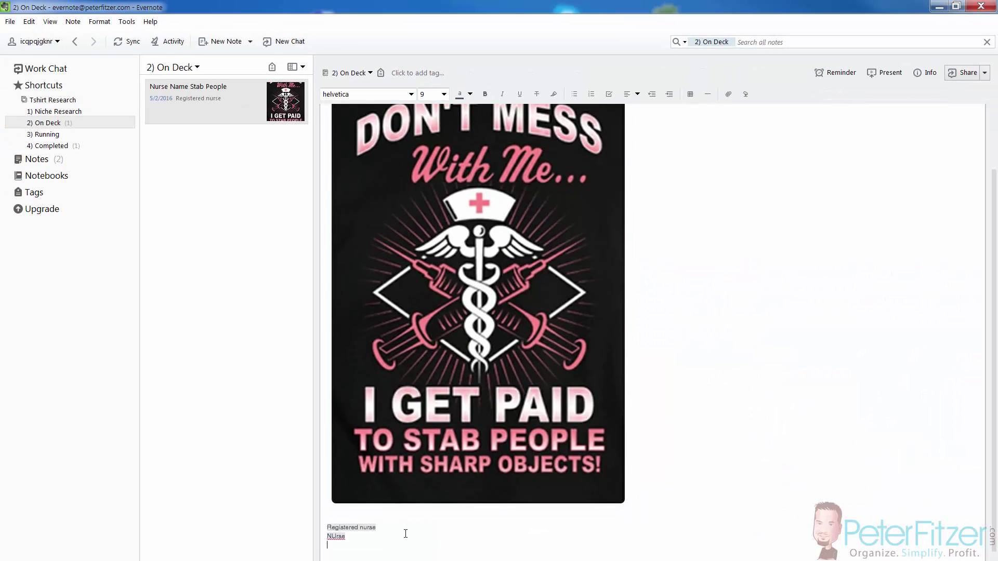
pyautogui.write('RN')
pyautogui.press('Return')
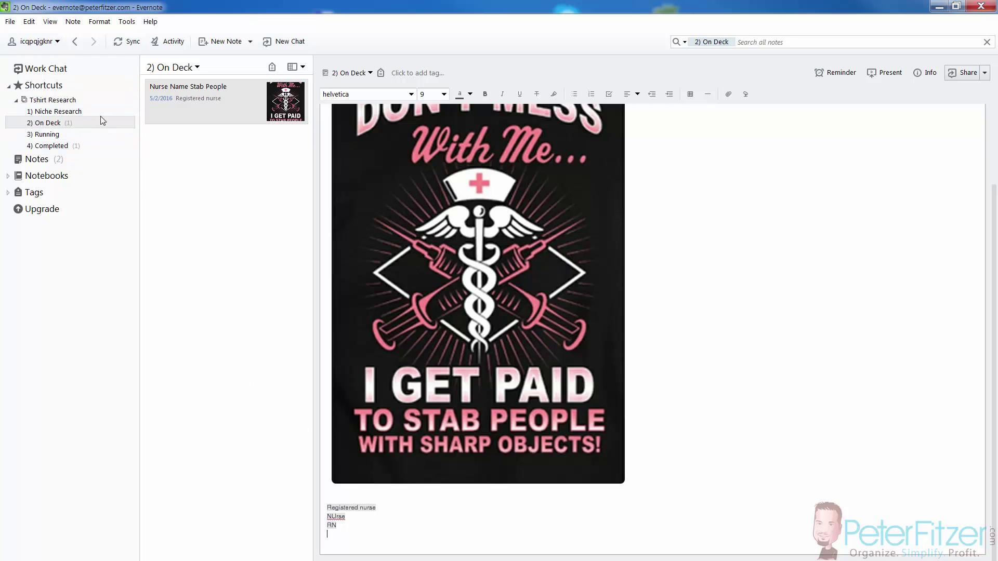
pyautogui.click(56, 111)
# - Check the 3) Running notebook, then reopen 2) On Deck to see the updated Nurse Name Stab People note
pyautogui.click(56, 138)
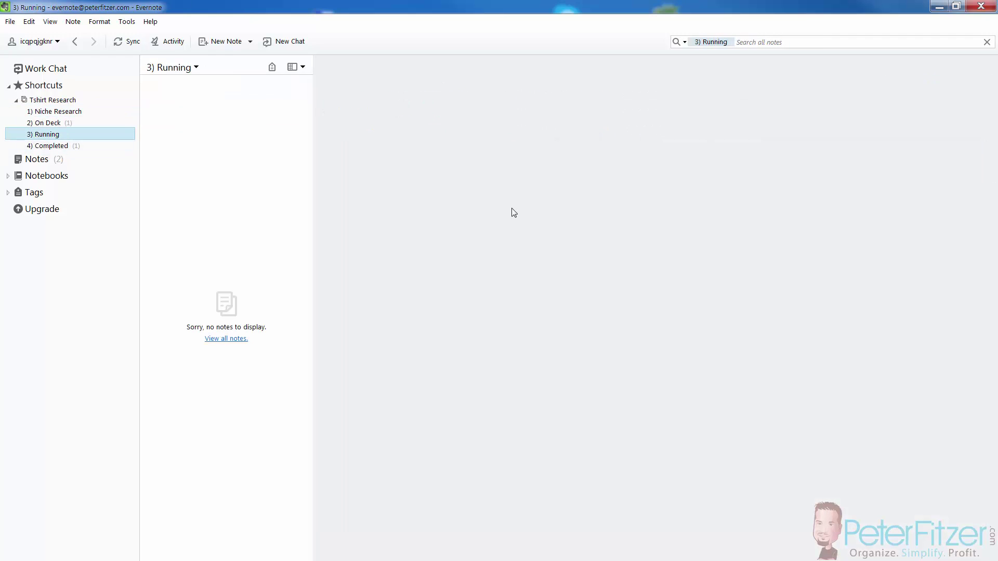
pyautogui.click(67, 123)
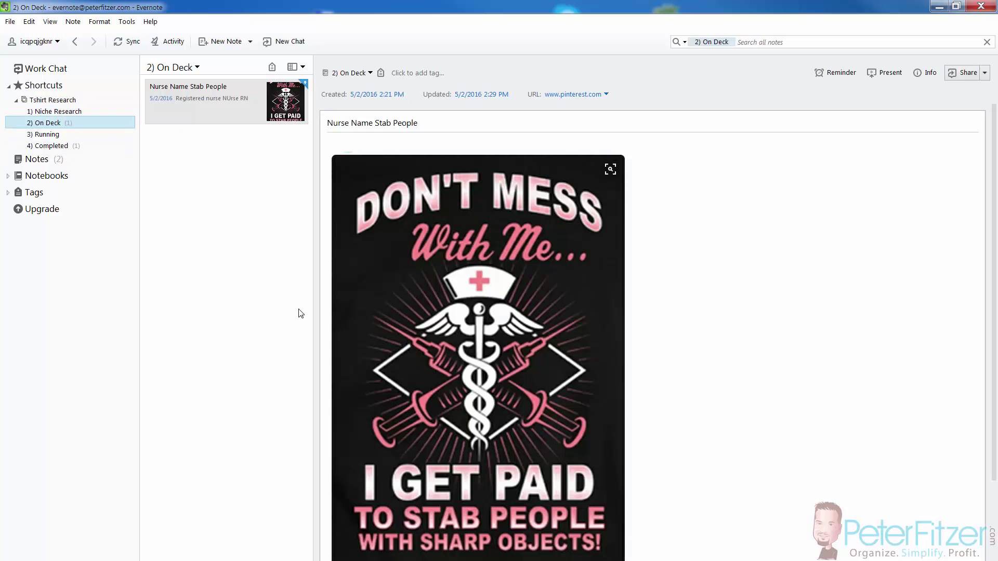